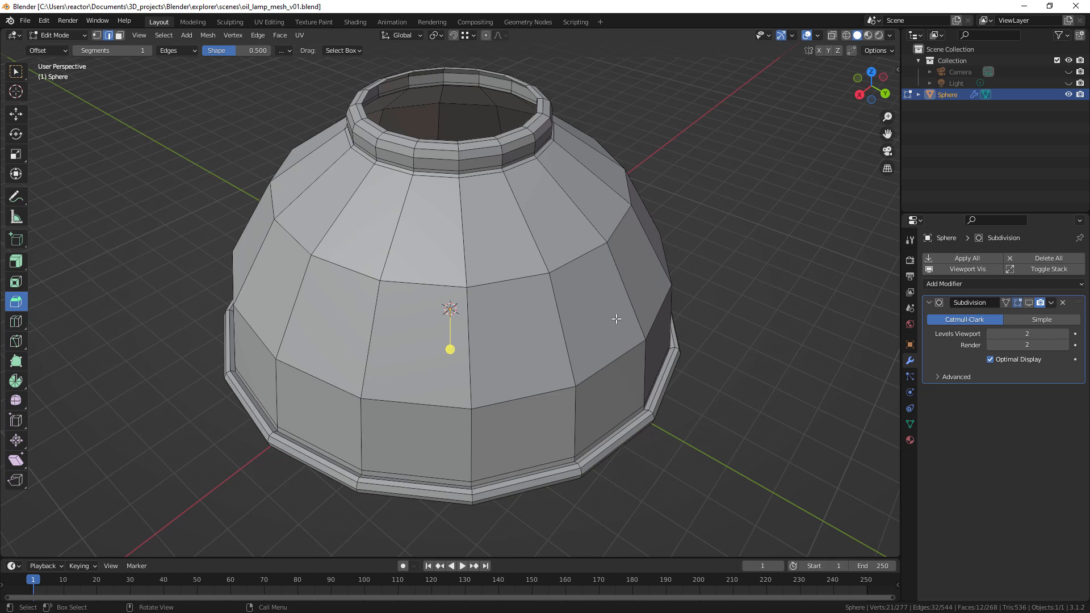
- Leave mesh editing of the dome and add a mesh circle with 3 vertices in the front view
{"action": "key", "text": "KP_1"}
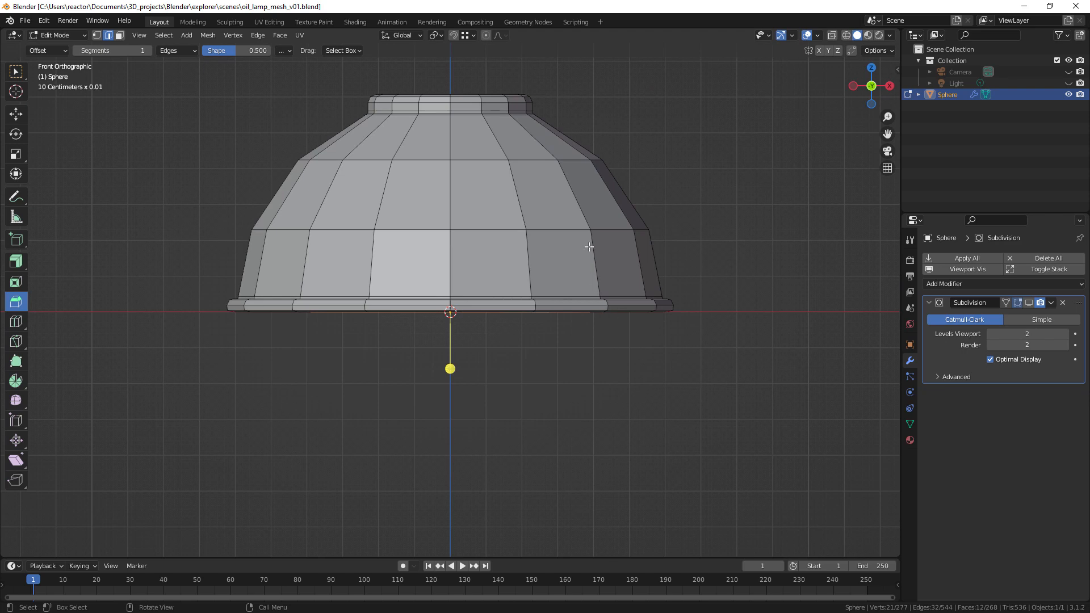
{"action": "middle_click_drag", "start_coordinate": [571, 251], "coordinate": [545, 301], "text": "shift"}
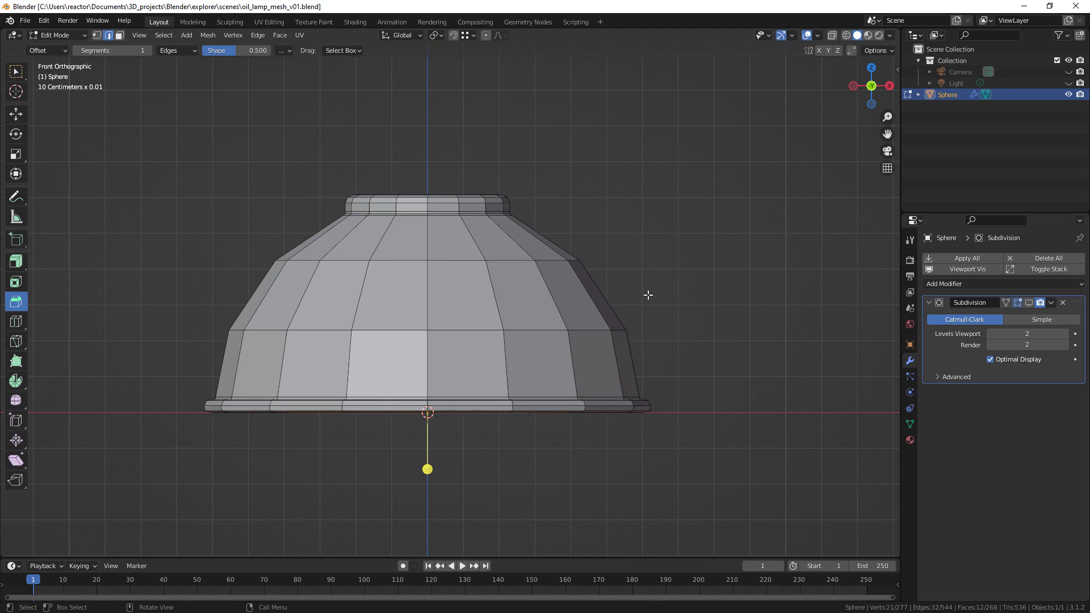
{"action": "scroll", "coordinate": [627, 298], "scroll_direction": "up", "scroll_amount": 2}
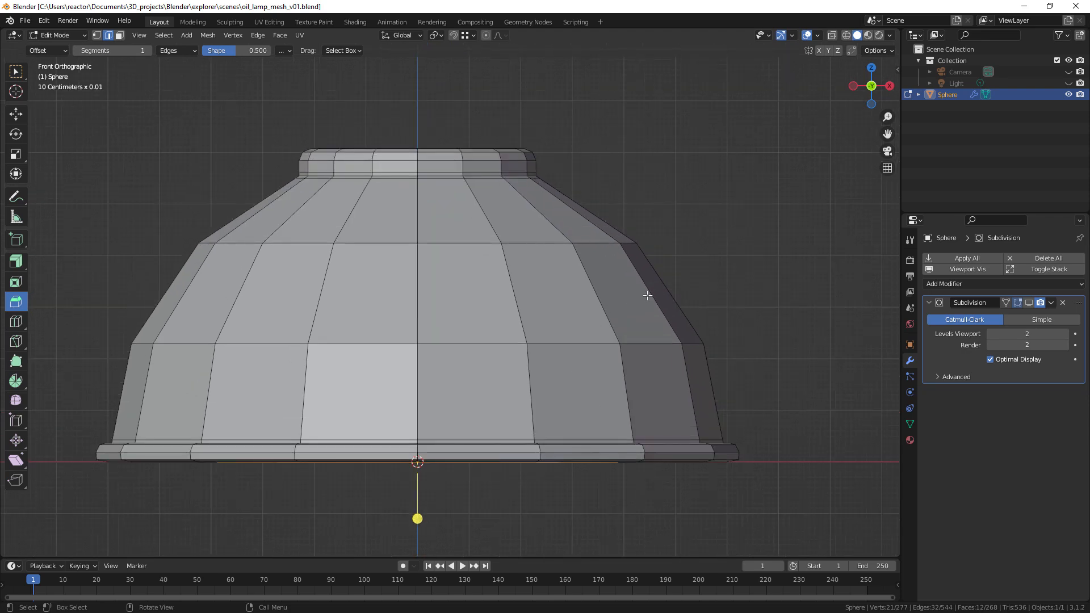
{"action": "middle_click_drag", "start_coordinate": [708, 299], "coordinate": [569, 311], "text": "shift"}
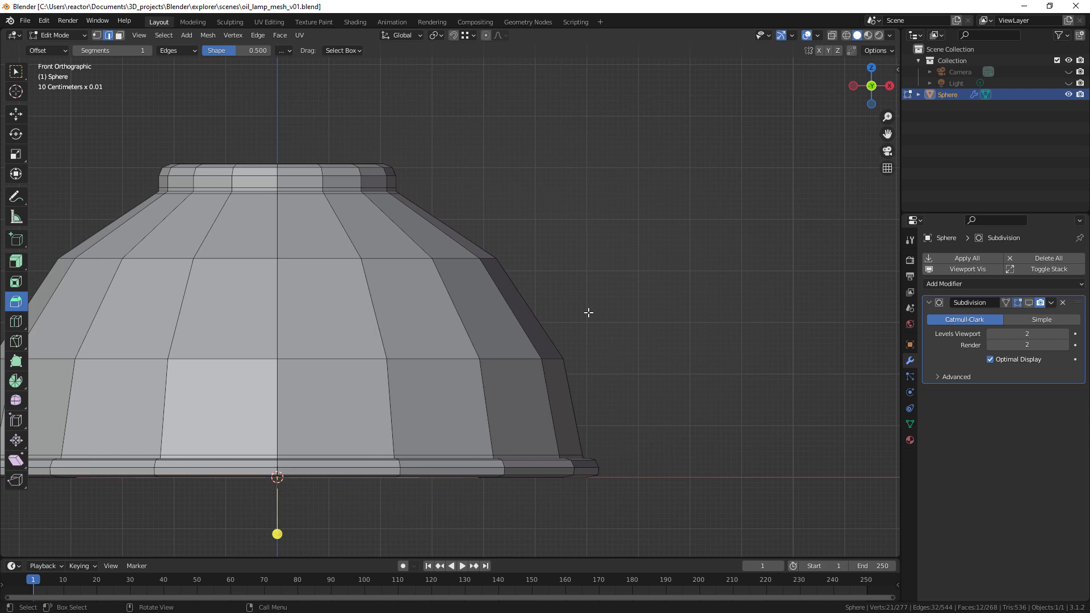
{"action": "key", "text": "Tab"}
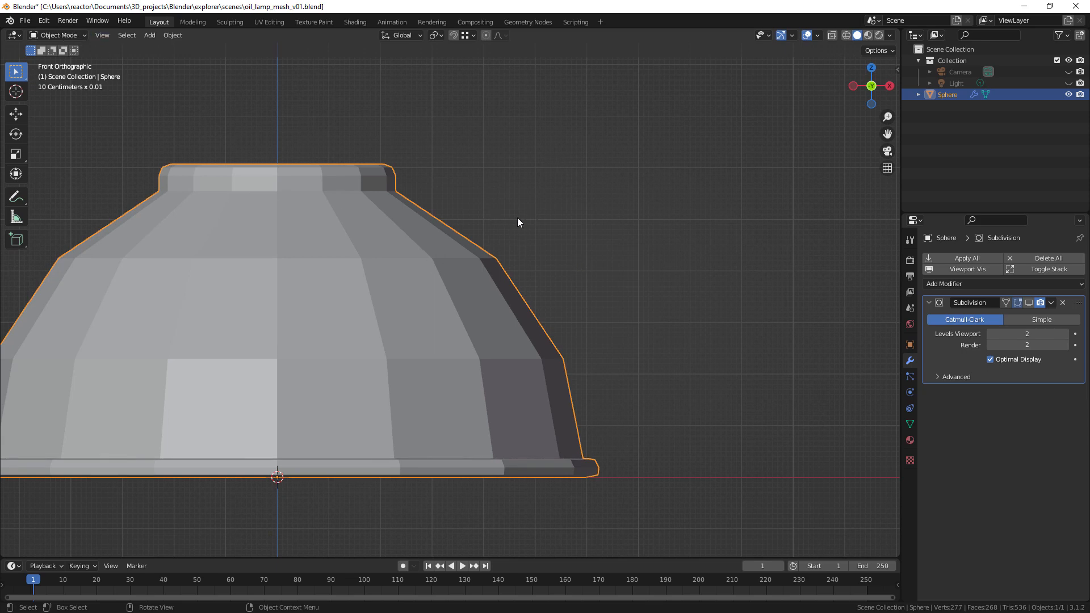
{"action": "key", "text": "shift+a"}
{"action": "mouse_move", "coordinate": [517, 219]}
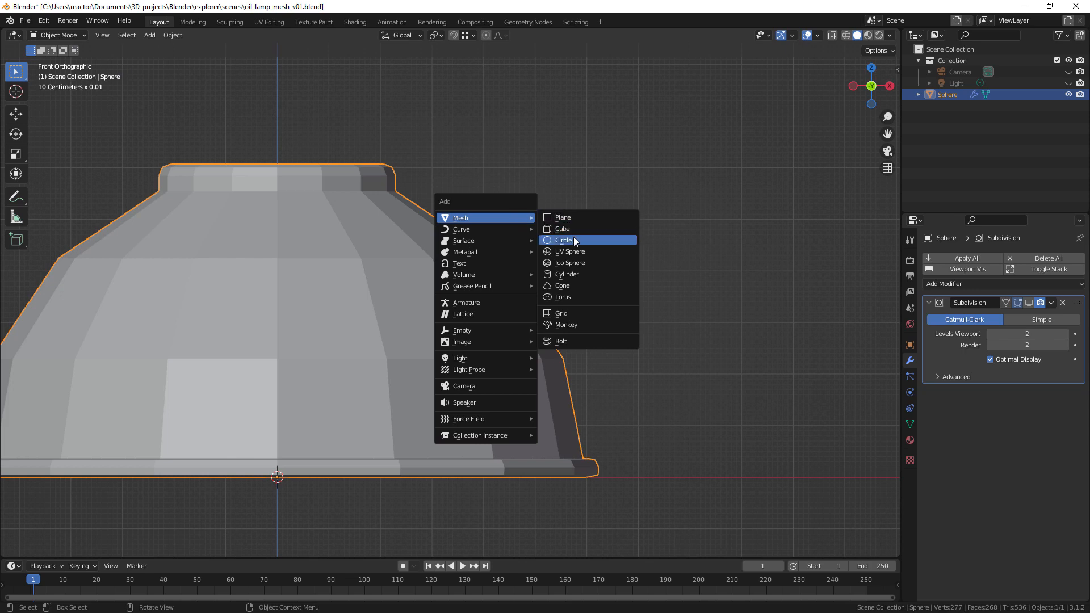
{"action": "left_click", "coordinate": [588, 240]}
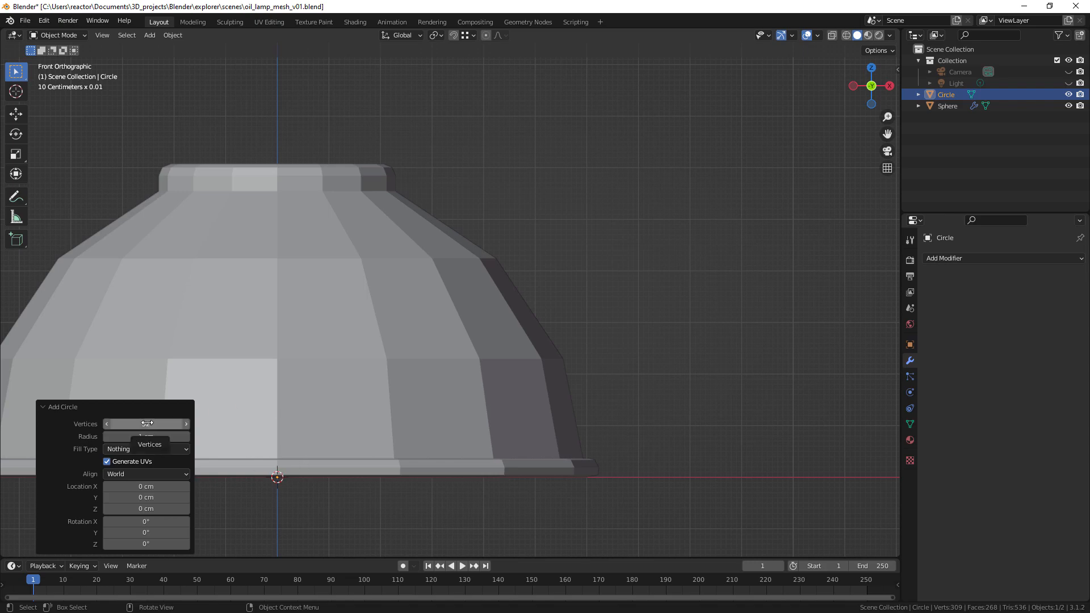
{"action": "left_click_drag", "start_coordinate": [146, 423], "coordinate": [119, 422]}
{"action": "left_click", "coordinate": [161, 424]}
{"action": "left_click", "coordinate": [625, 358]}
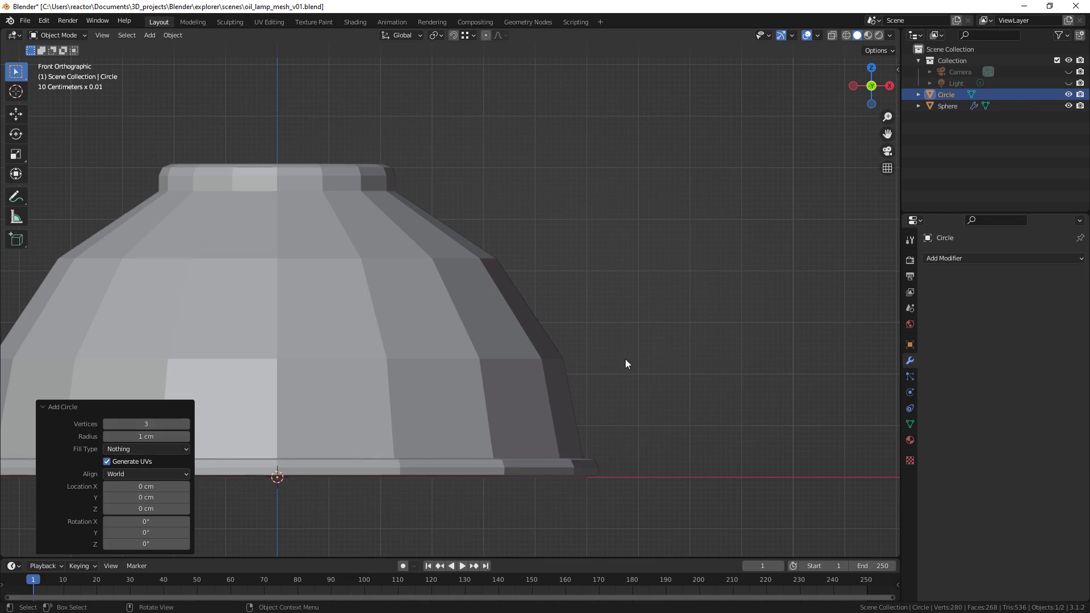
{"action": "left_click", "coordinate": [626, 351]}
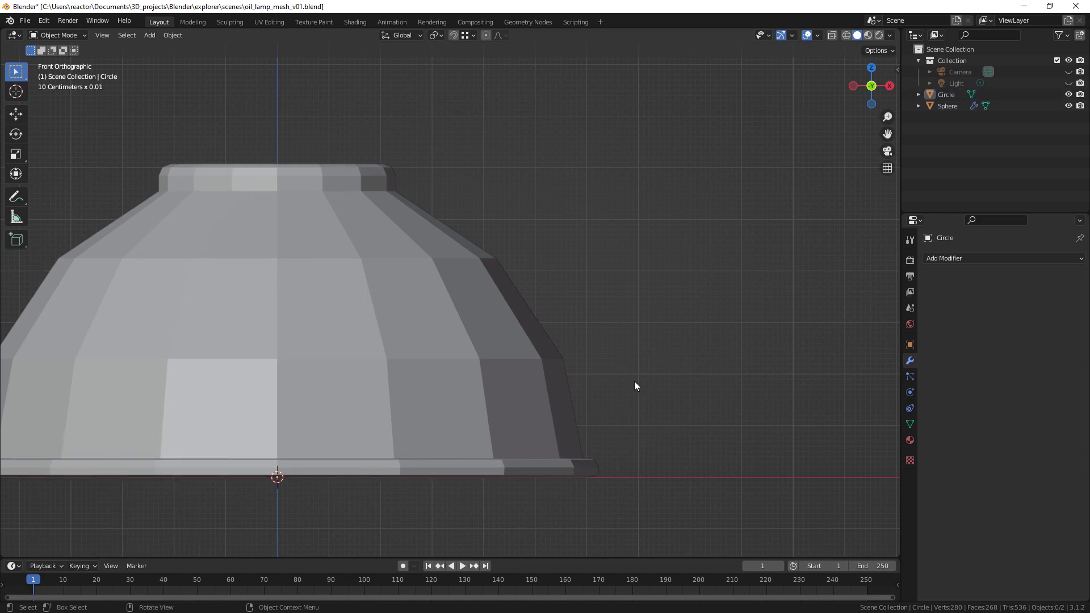
- Hide the Sphere temporarily to select the triangular circle, move it about 5.8 cm along X, and show the Sphere again
{"action": "middle_click_drag", "start_coordinate": [614, 323], "coordinate": [572, 332]}
{"action": "middle_click_drag", "start_coordinate": [488, 433], "coordinate": [421, 394]}
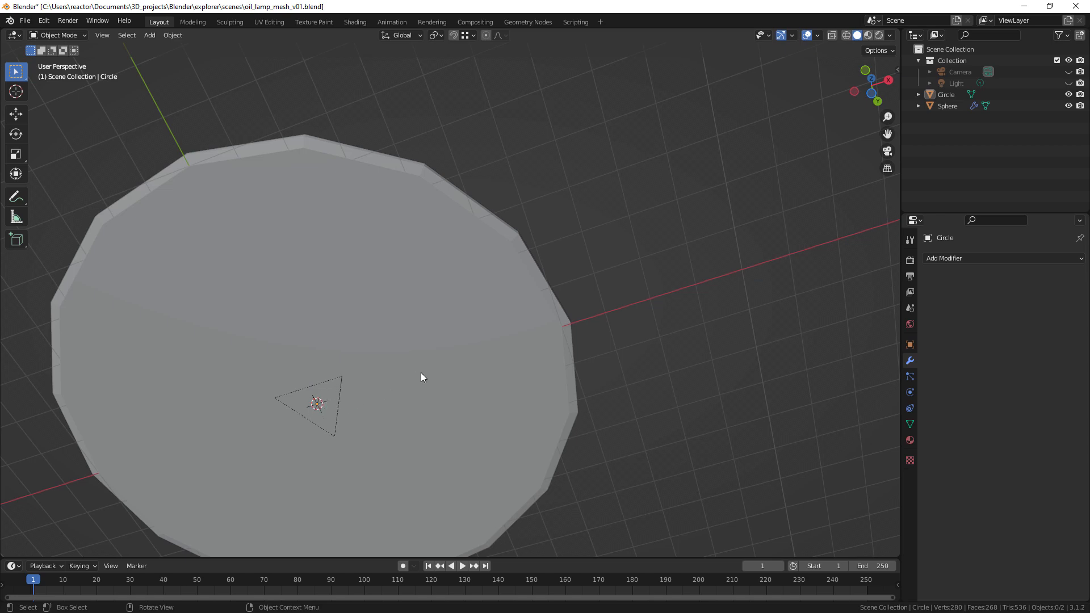
{"action": "middle_click_drag", "start_coordinate": [414, 242], "coordinate": [468, 406]}
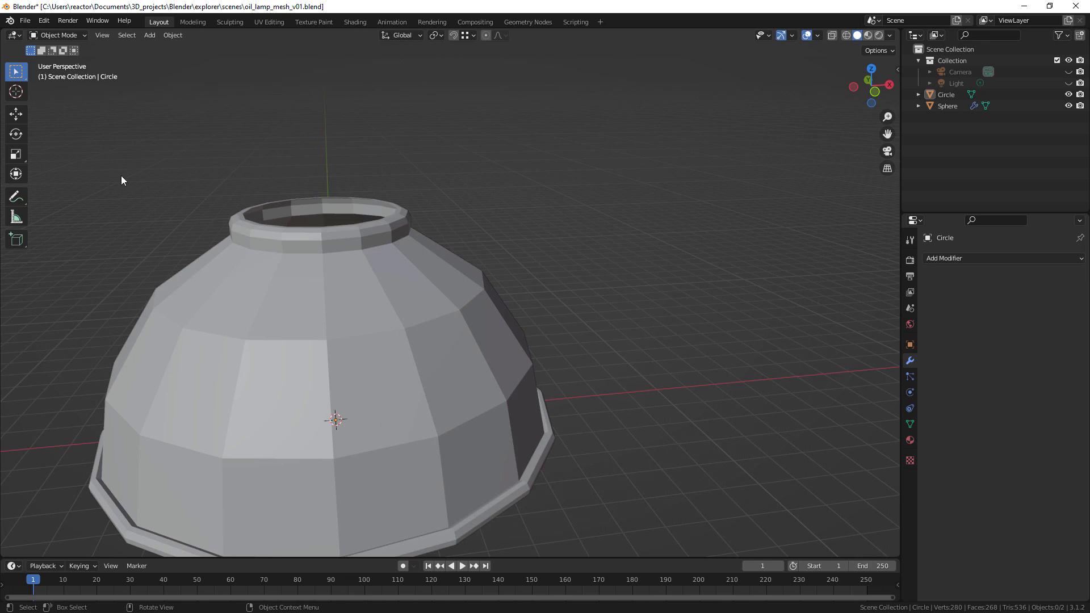
{"action": "left_click", "coordinate": [16, 114]}
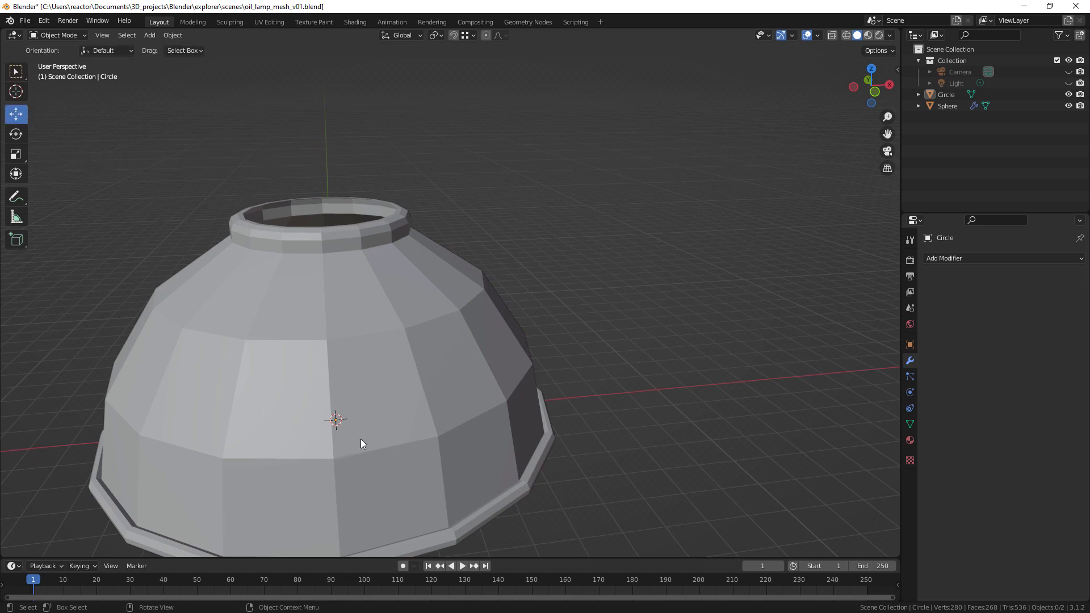
{"action": "middle_click_drag", "start_coordinate": [366, 457], "coordinate": [338, 402]}
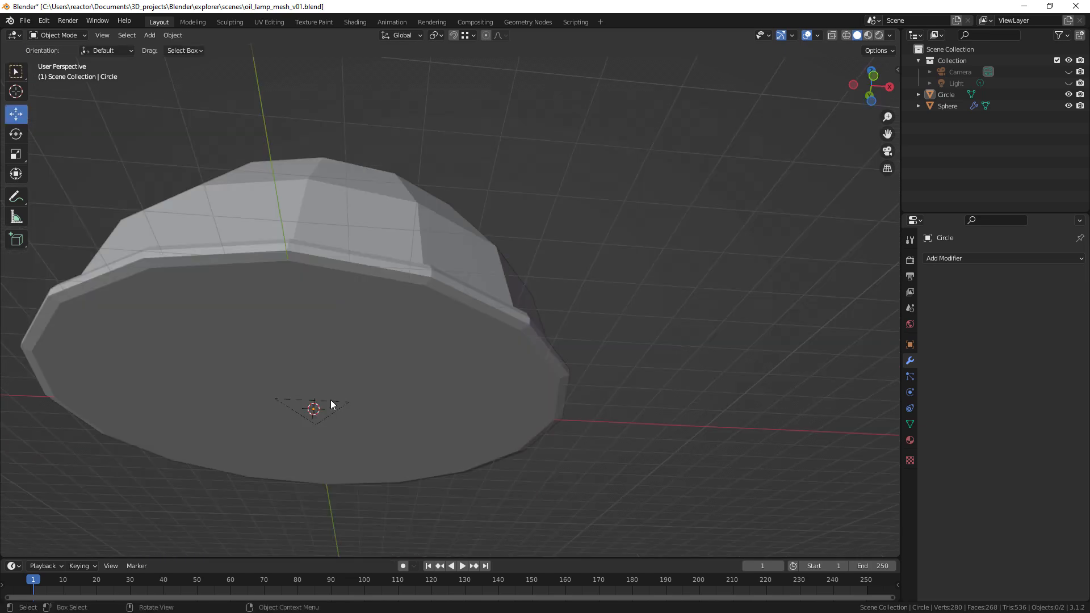
{"action": "left_click", "coordinate": [1068, 105]}
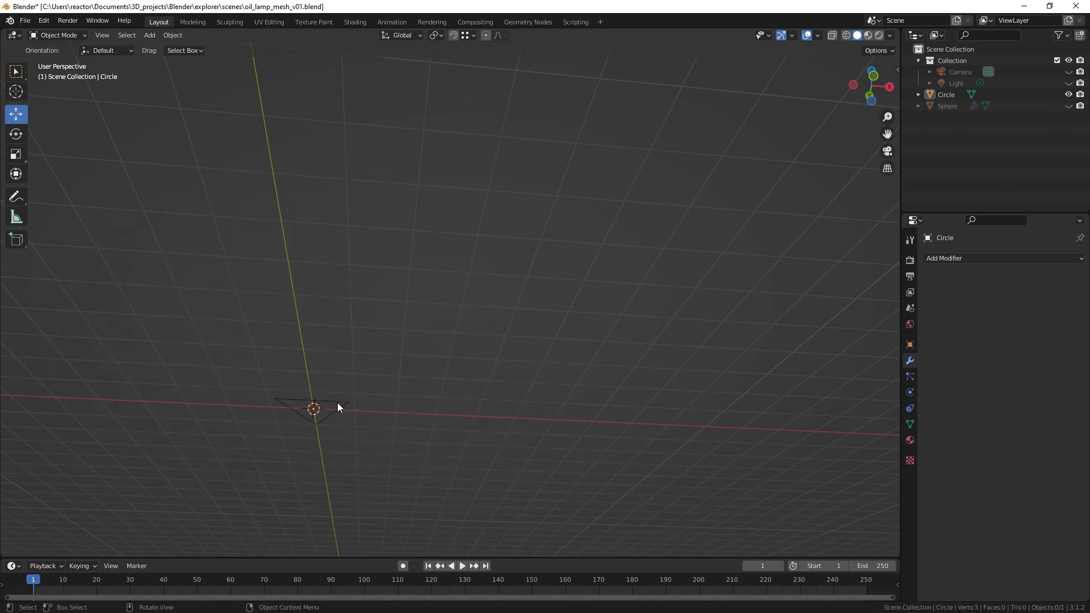
{"action": "left_click", "coordinate": [337, 403]}
{"action": "left_click_drag", "start_coordinate": [341, 407], "coordinate": [574, 421]}
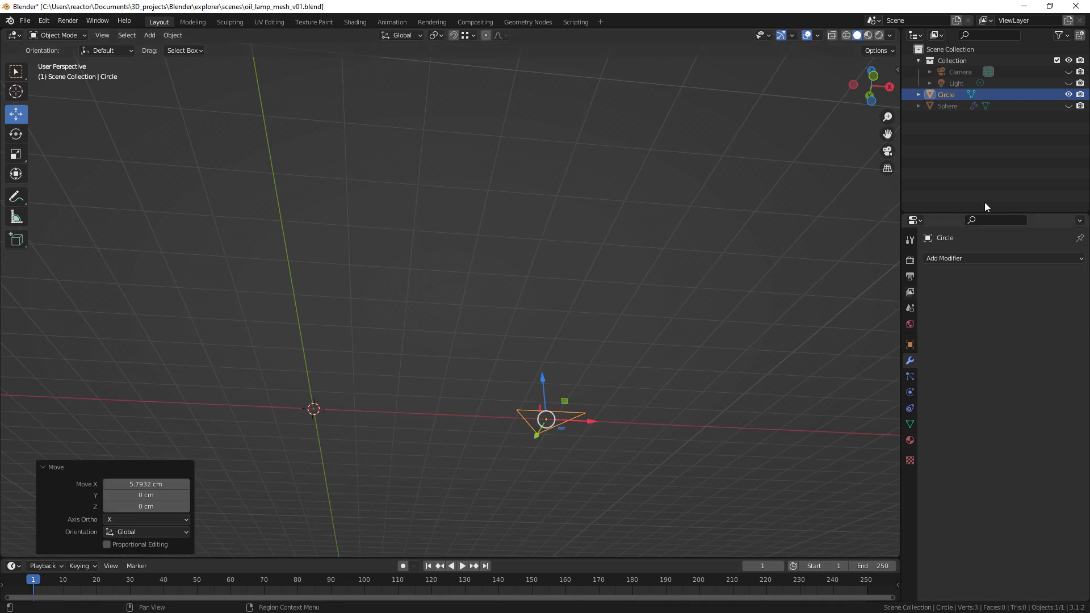
{"action": "left_click", "coordinate": [1068, 106]}
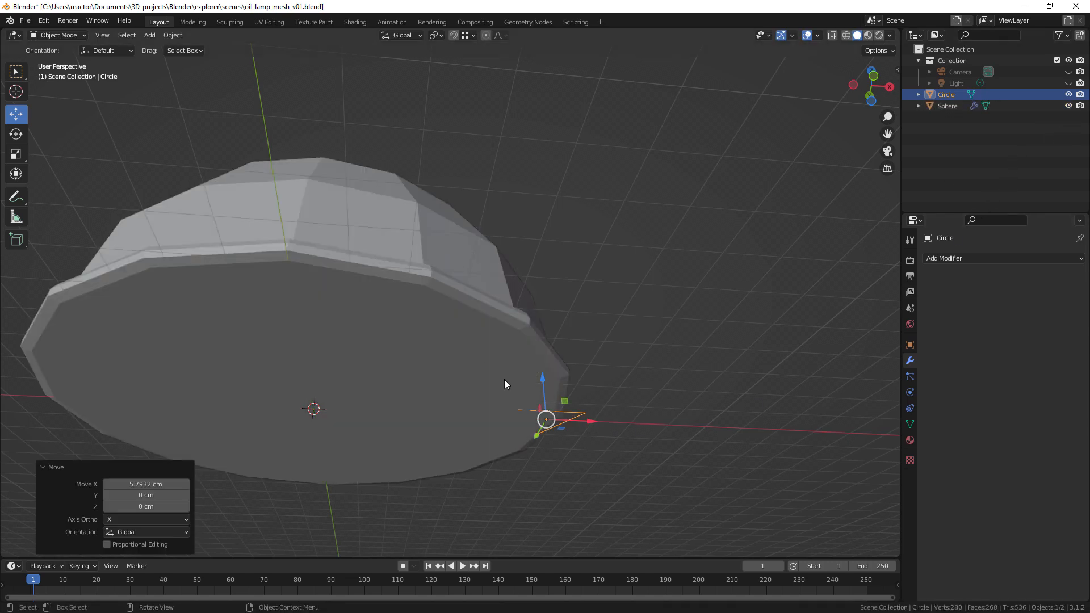
- Raise the triangular circle about 5.3 cm along Z, beside the dome's upper part
{"action": "left_click_drag", "start_coordinate": [545, 383], "coordinate": [539, 226]}
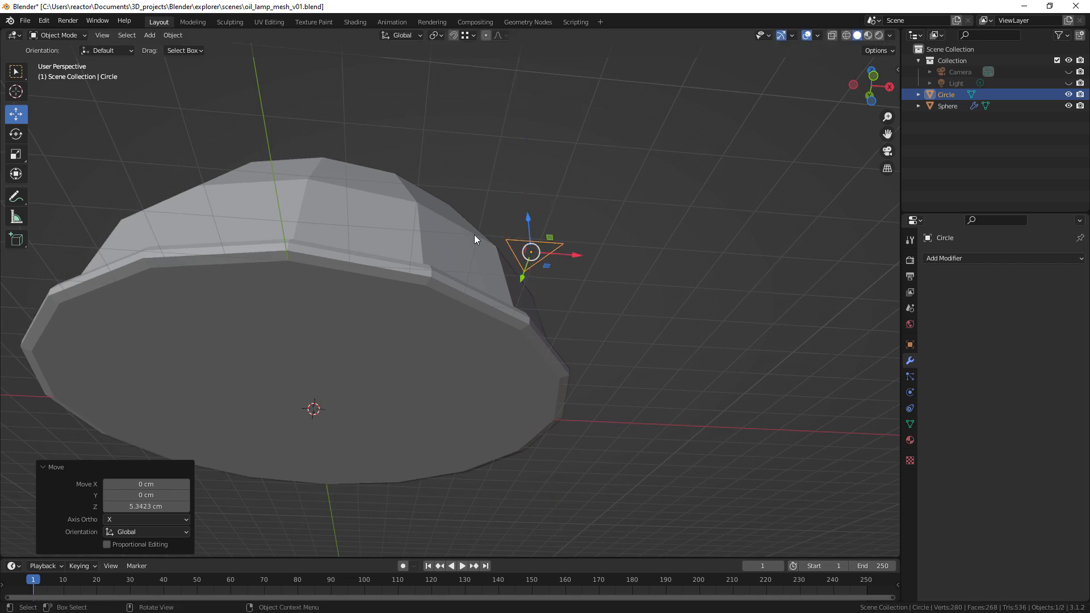
{"action": "middle_click_drag", "start_coordinate": [474, 238], "coordinate": [474, 308]}
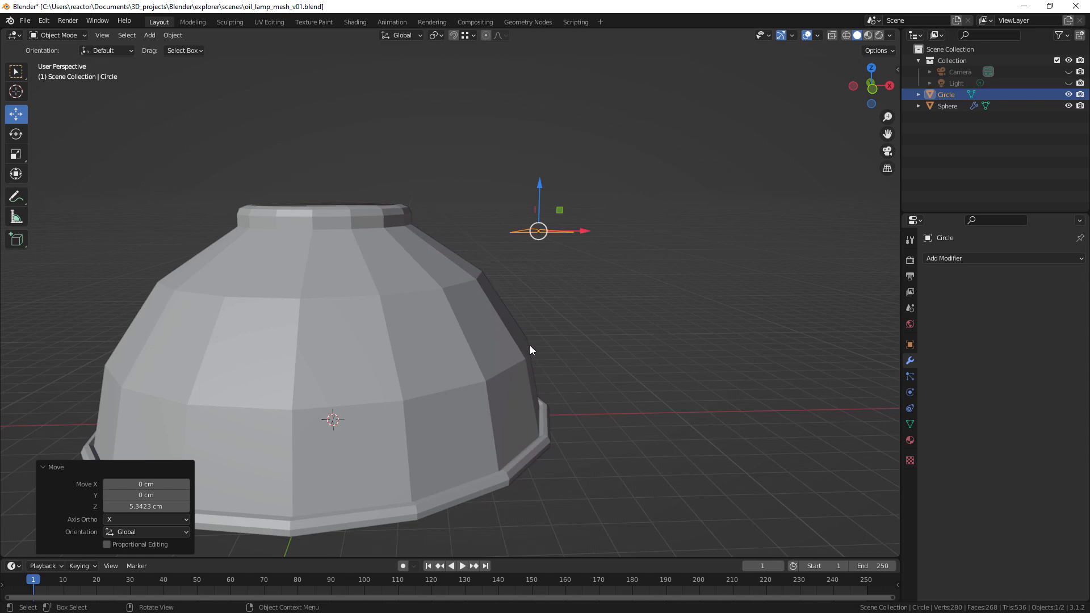
{"action": "mouse_move", "coordinate": [551, 244]}
{"action": "middle_mouse_down"}
{"action": "mouse_move", "coordinate": [541, 305]}
{"action": "mouse_move", "coordinate": [560, 226]}
{"action": "middle_mouse_up"}
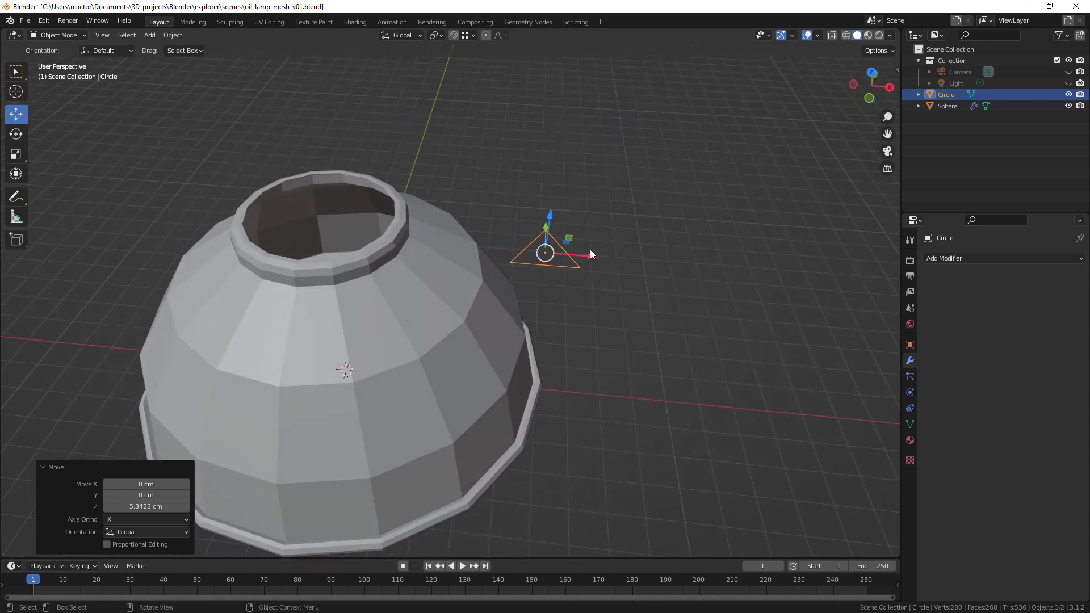
- Delete the triangle's rear vertex in vertex select mode so only one edge remains, and return to Object Mode
{"action": "key", "text": "KP_Decimal"}
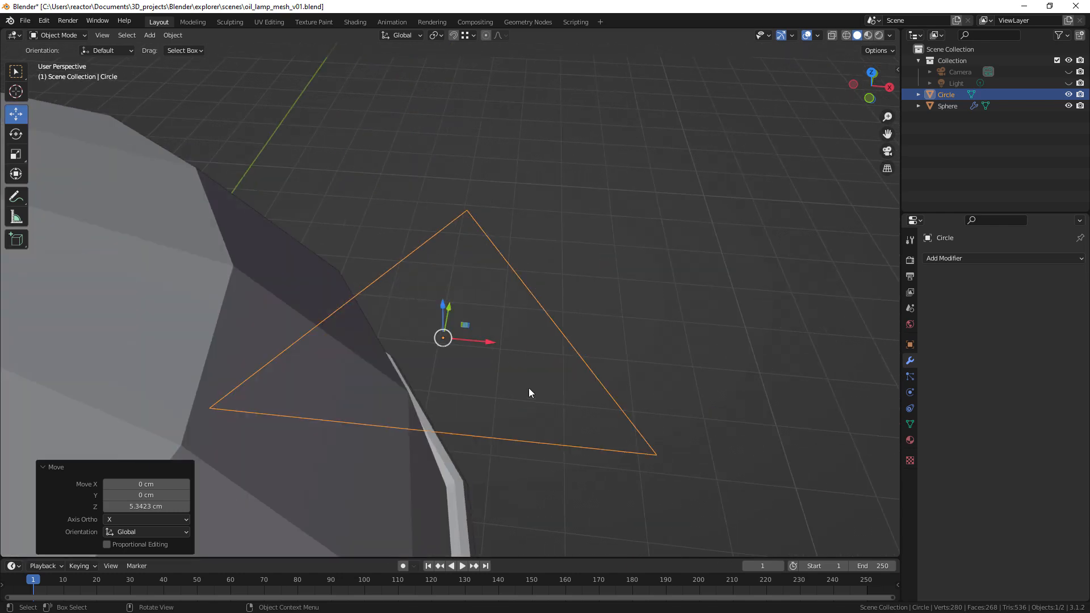
{"action": "key", "text": "Tab"}
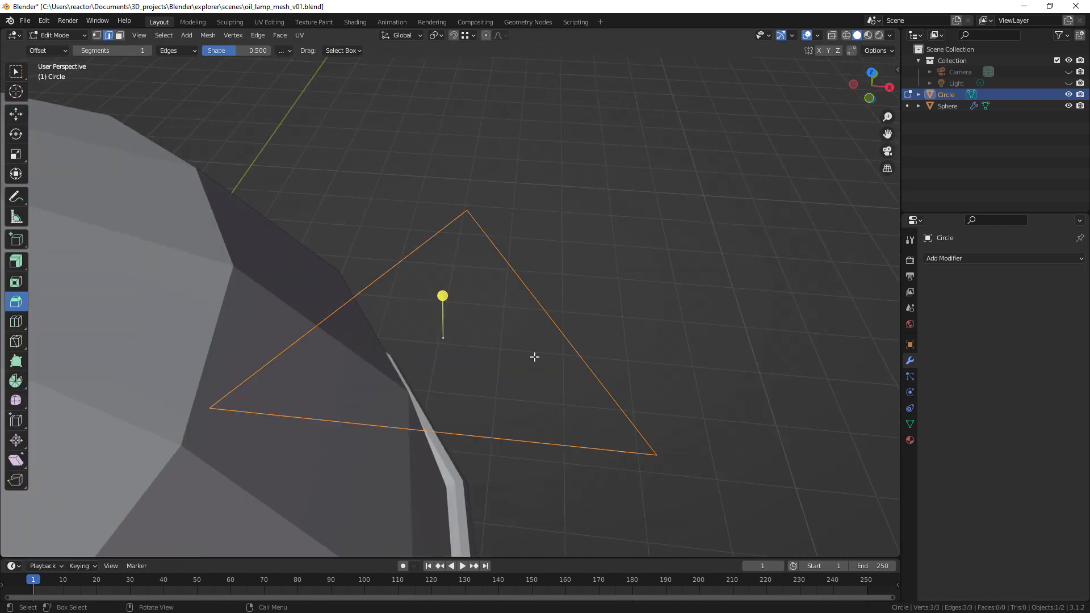
{"action": "left_click", "coordinate": [97, 36]}
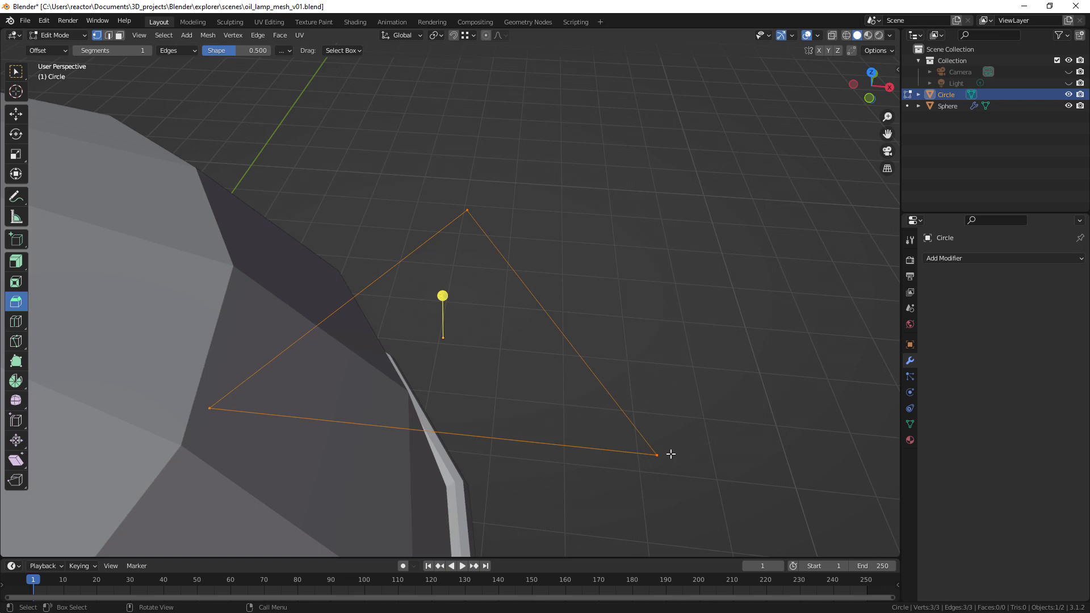
{"action": "left_click", "coordinate": [468, 213]}
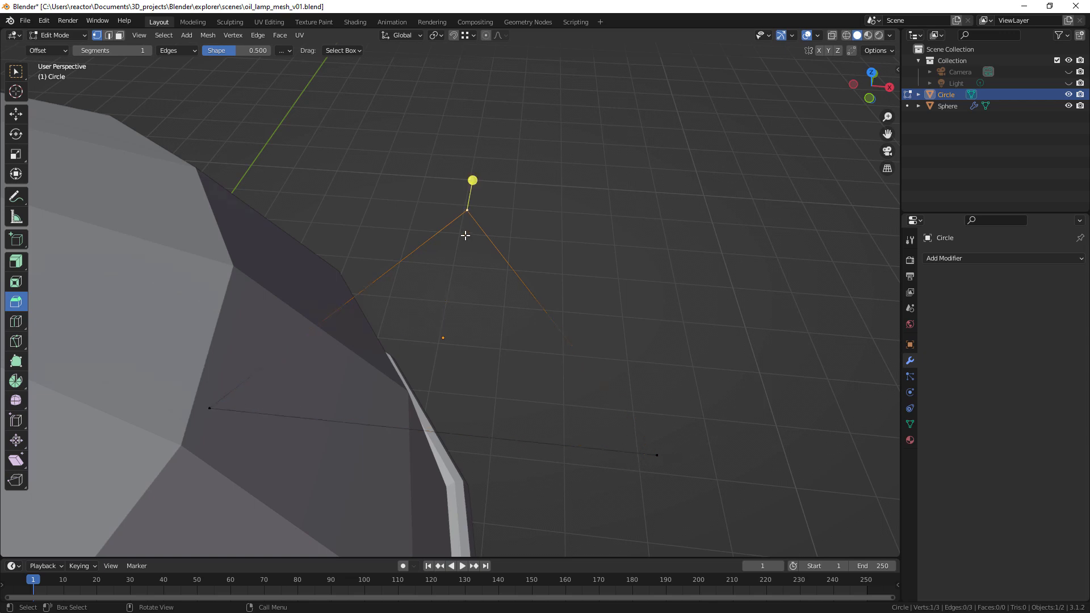
{"action": "key", "text": "x"}
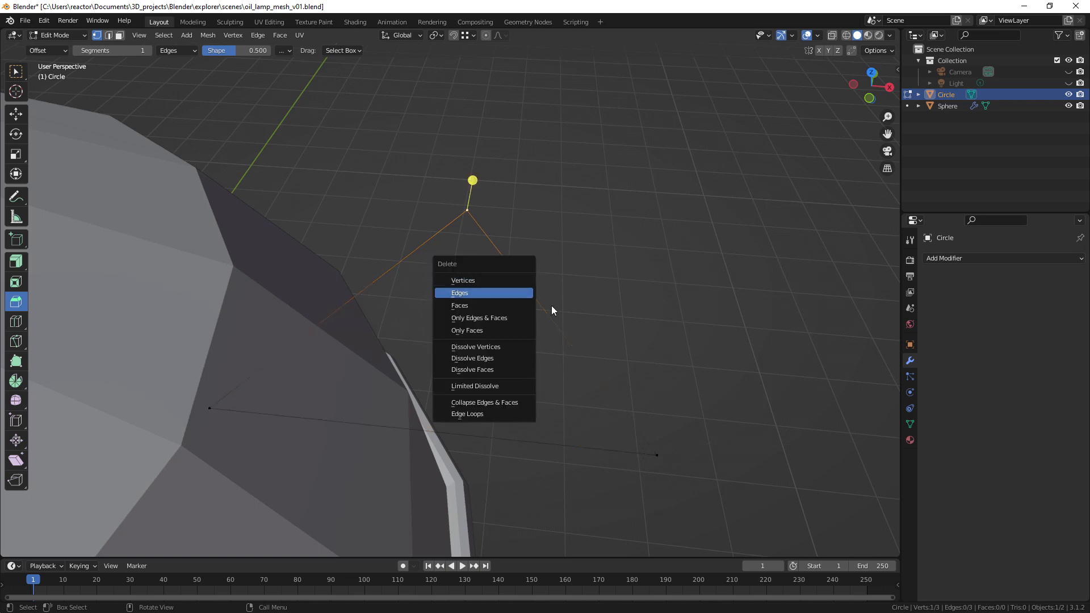
{"action": "left_click", "coordinate": [491, 281]}
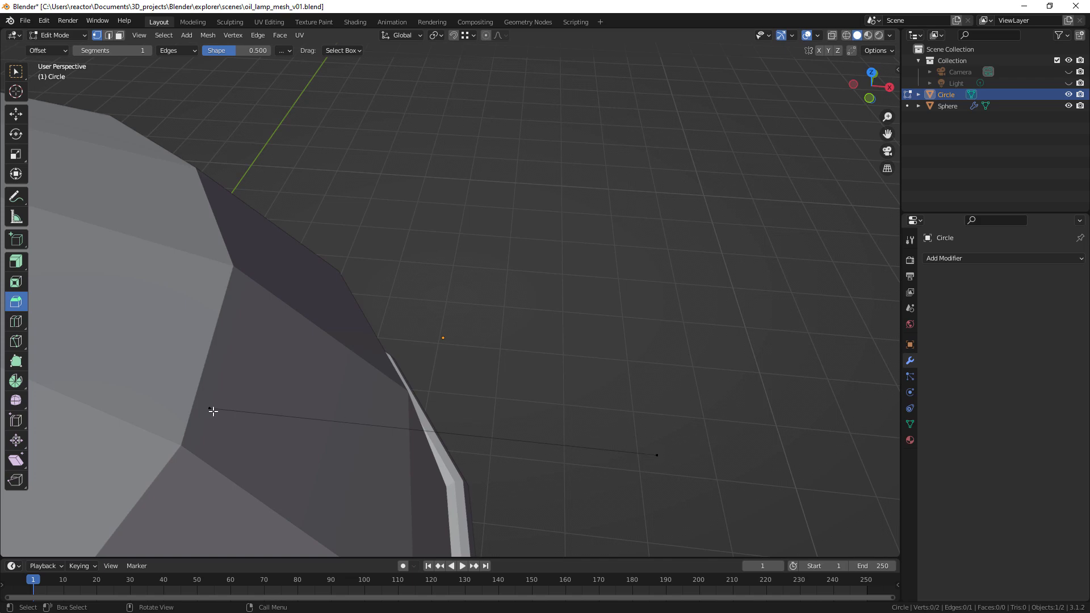
{"action": "key", "text": "Tab"}
- Move the edge object in the front view about -1.8 cm along X and 0.1 cm along Z, closer to the dome
{"action": "middle_click_drag", "start_coordinate": [546, 435], "coordinate": [562, 363]}
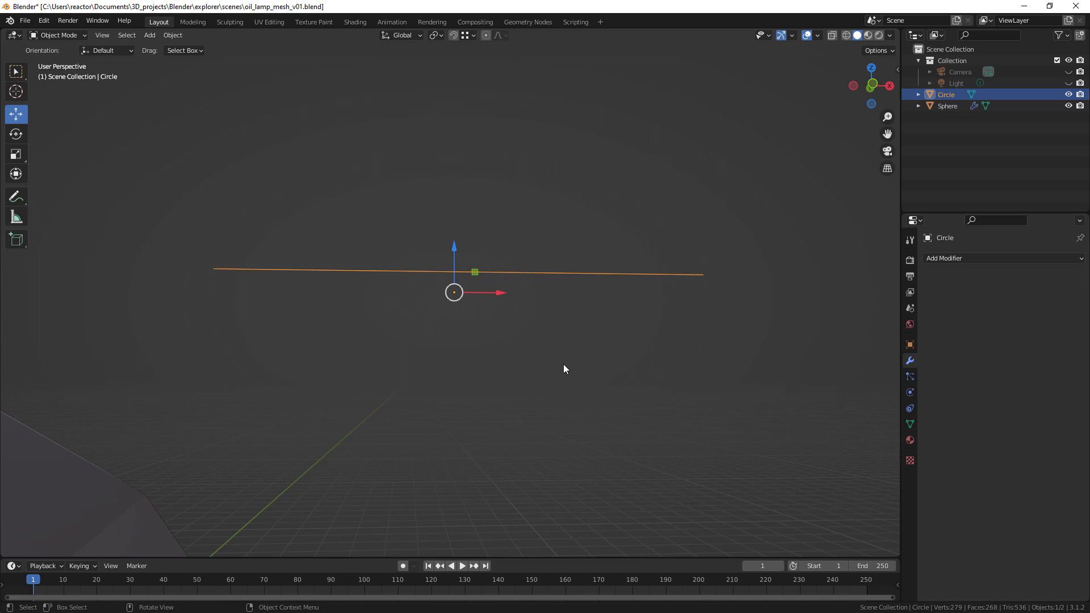
{"action": "key", "text": "KP_1"}
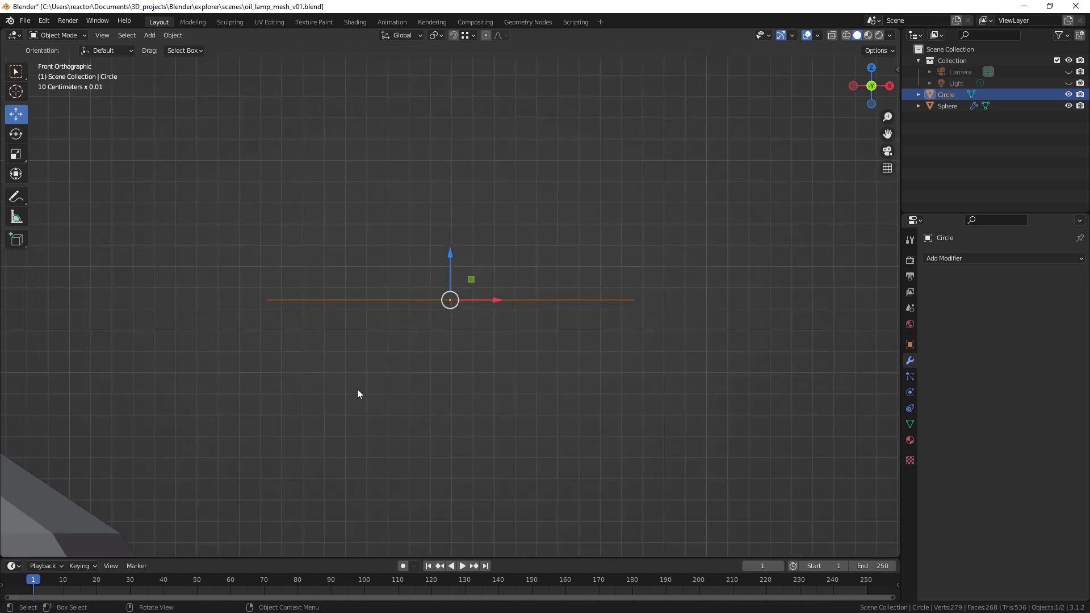
{"action": "scroll", "coordinate": [356, 389], "scroll_direction": "down", "scroll_amount": 3}
{"action": "middle_click_drag", "start_coordinate": [368, 400], "coordinate": [586, 387], "text": "shift"}
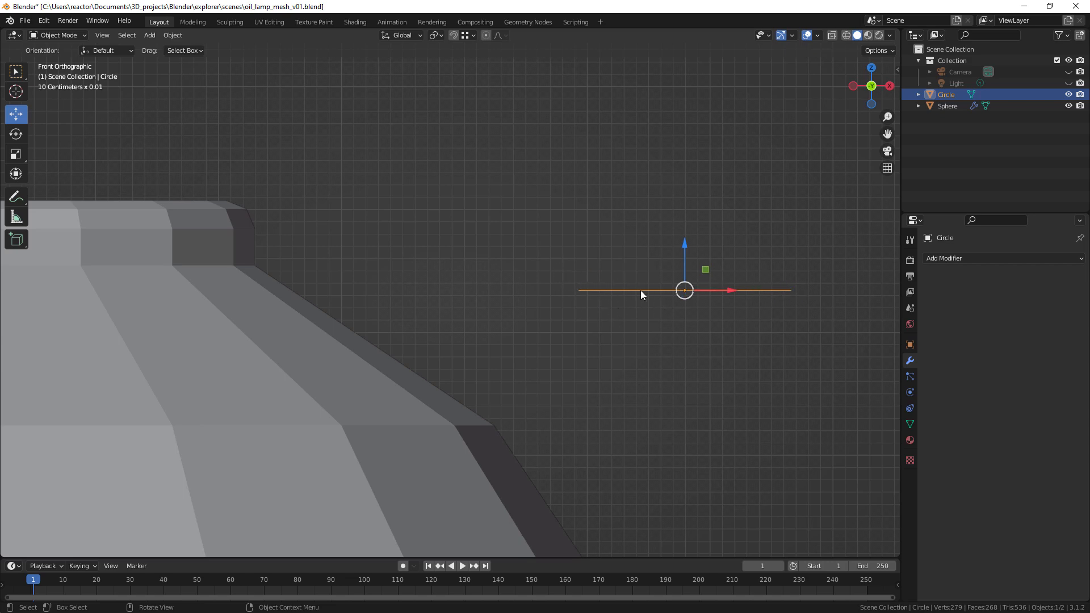
{"action": "left_click_drag", "start_coordinate": [706, 274], "coordinate": [478, 255]}
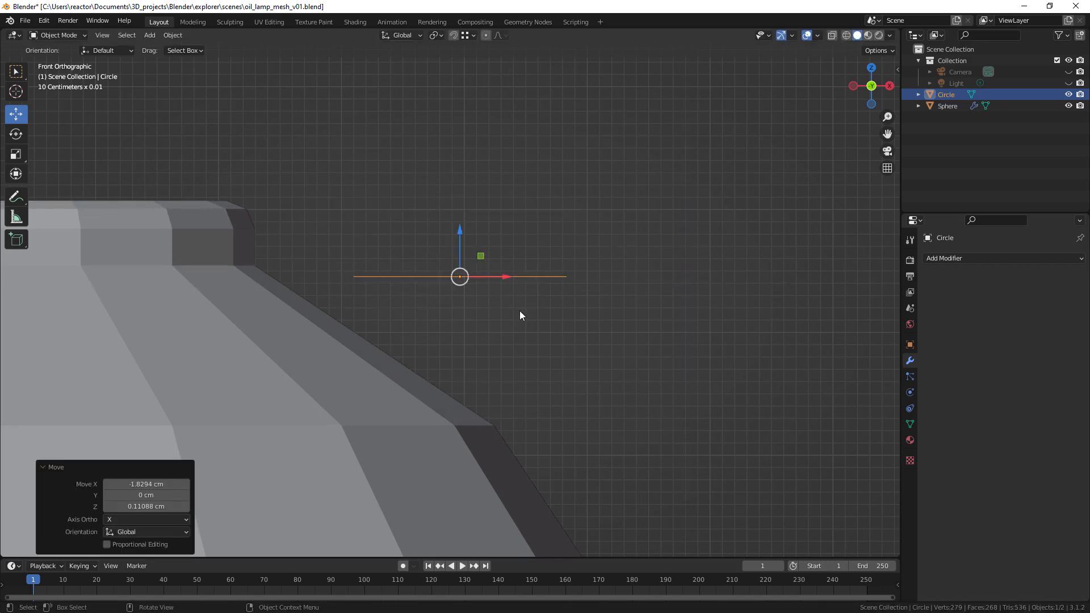
- Move the edge's vertex nearest the dome about -0.17 cm in X and -0.37 cm in Z, onto the sloping outline
{"action": "key", "text": "Tab"}
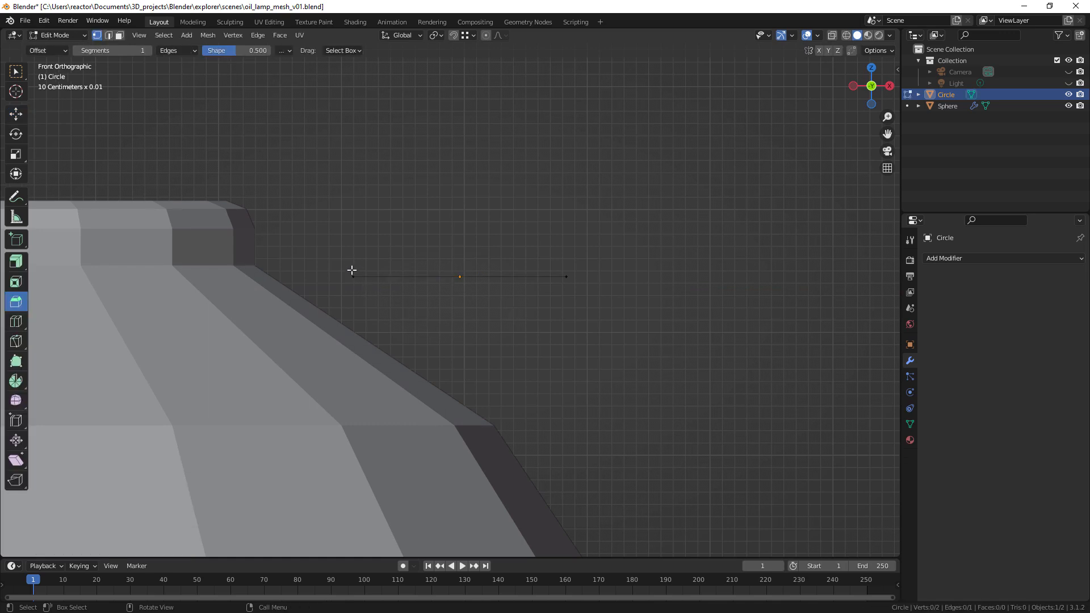
{"action": "left_click", "coordinate": [352, 270]}
{"action": "left_click", "coordinate": [21, 120]}
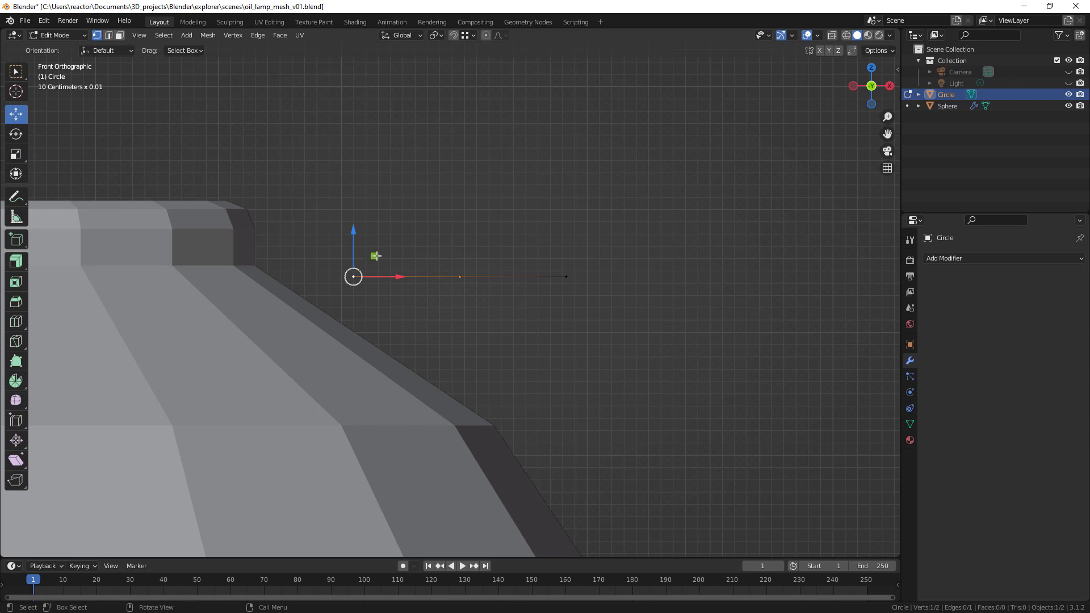
{"action": "left_click_drag", "start_coordinate": [374, 255], "coordinate": [355, 302]}
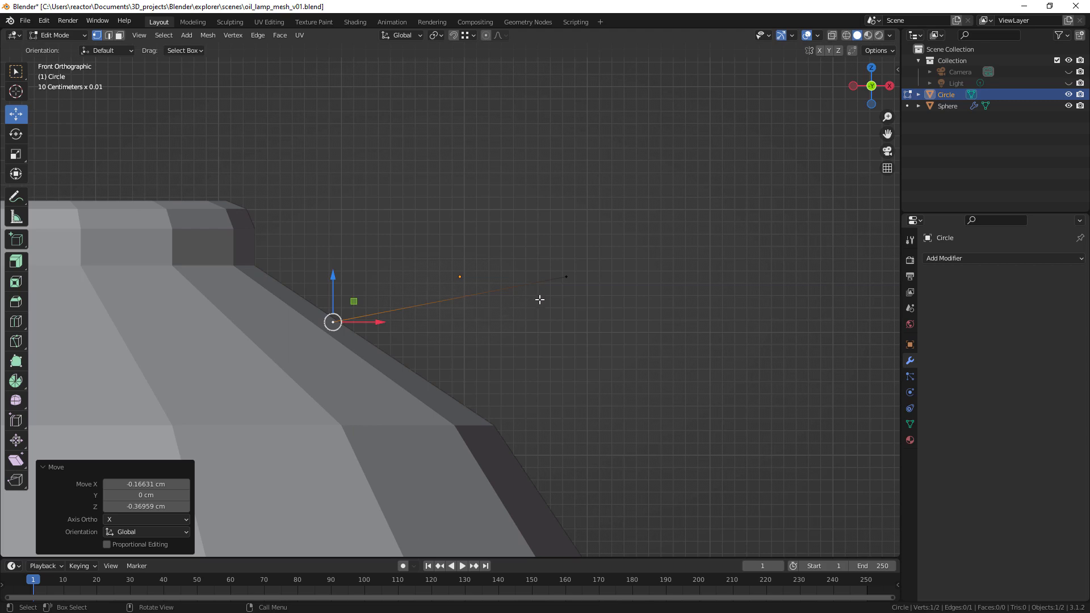
- Move the edge's outer vertex about -2.05 cm in X and 0.18 cm in Z, just above the vertex on the dome's slope
{"action": "left_click", "coordinate": [566, 277]}
{"action": "left_click_drag", "start_coordinate": [586, 256], "coordinate": [333, 234]}
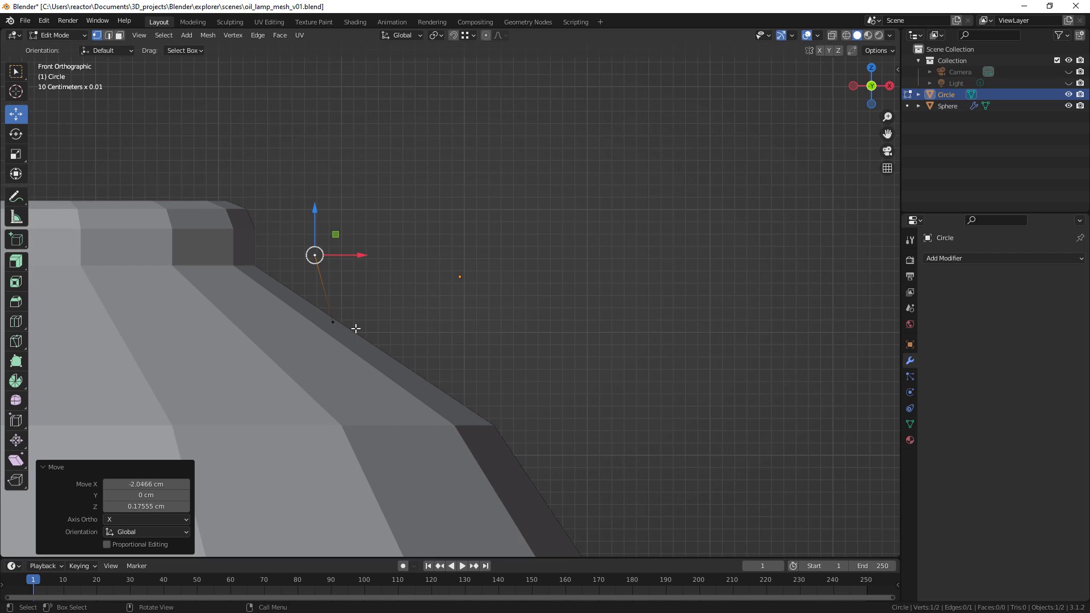
{"action": "middle_click_drag", "start_coordinate": [521, 353], "coordinate": [538, 259], "text": "shift"}
{"action": "scroll", "coordinate": [537, 259], "scroll_direction": "down", "scroll_amount": 1}
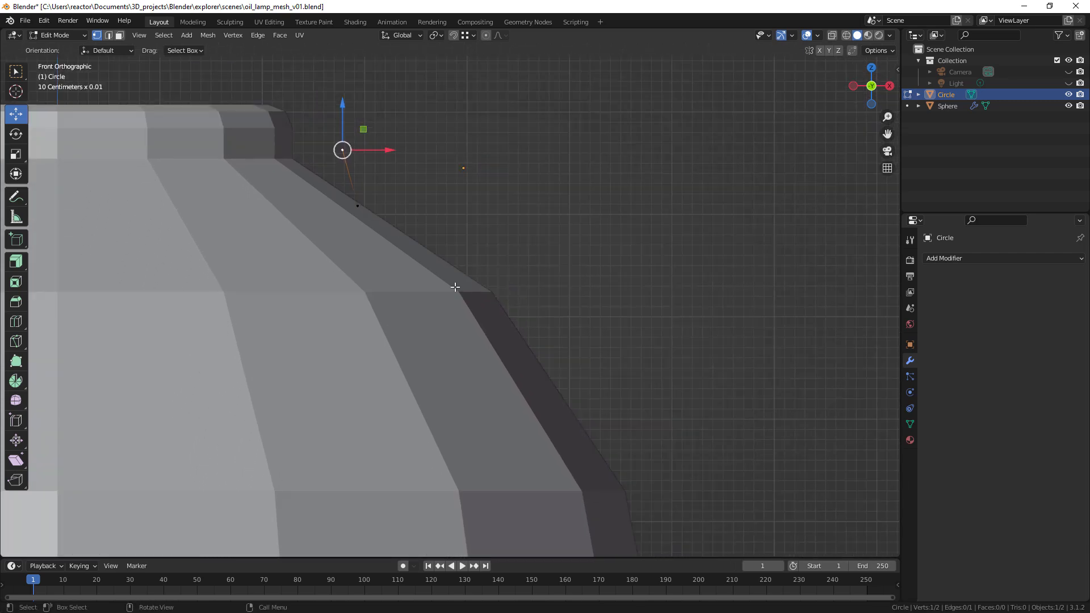
{"action": "scroll", "coordinate": [550, 264], "scroll_direction": "down", "scroll_amount": 1}
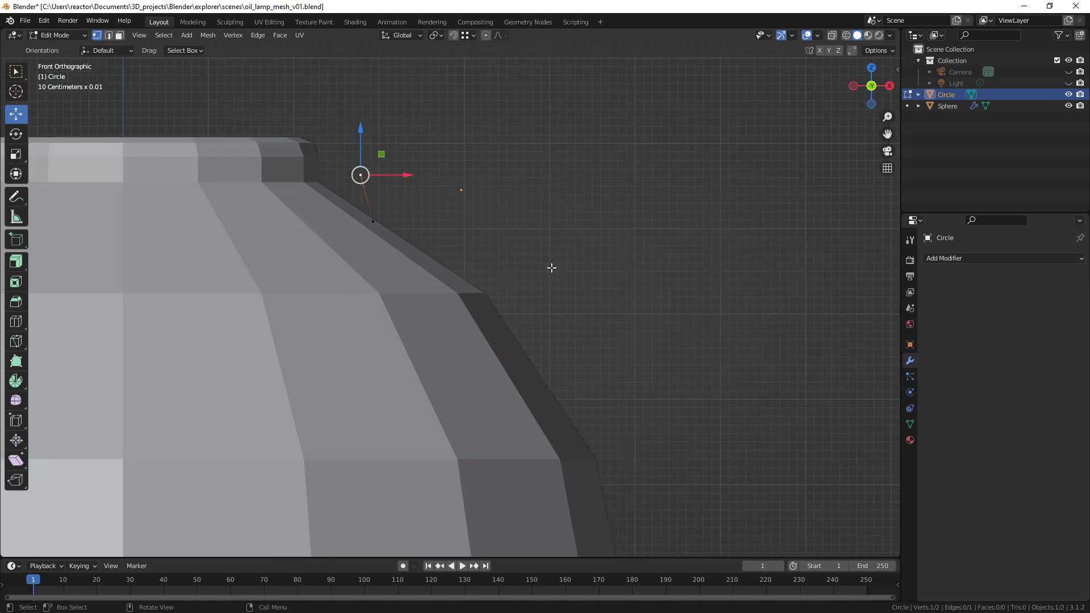
{"action": "scroll", "coordinate": [549, 281], "scroll_direction": "down", "scroll_amount": 1}
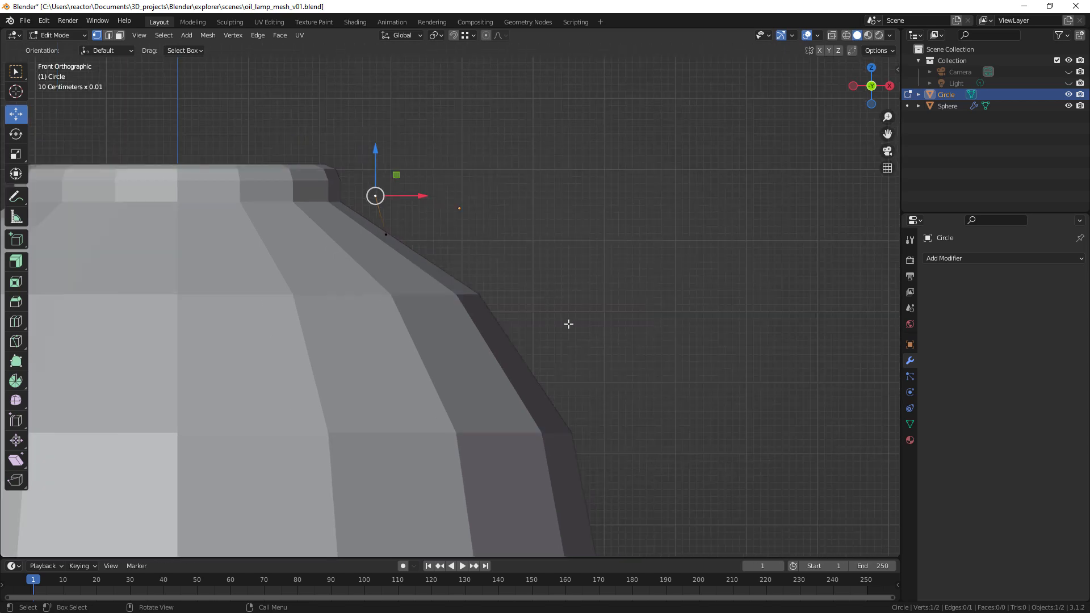
{"action": "scroll", "coordinate": [569, 324], "scroll_direction": "down", "scroll_amount": 1}
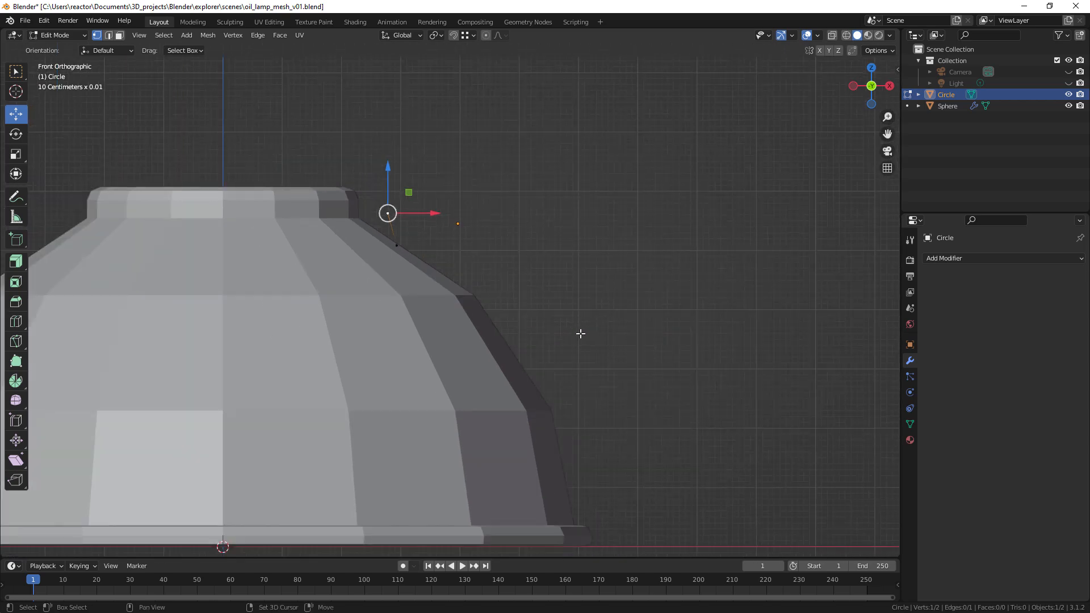
{"action": "middle_click_drag", "start_coordinate": [579, 330], "coordinate": [549, 313], "text": "shift"}
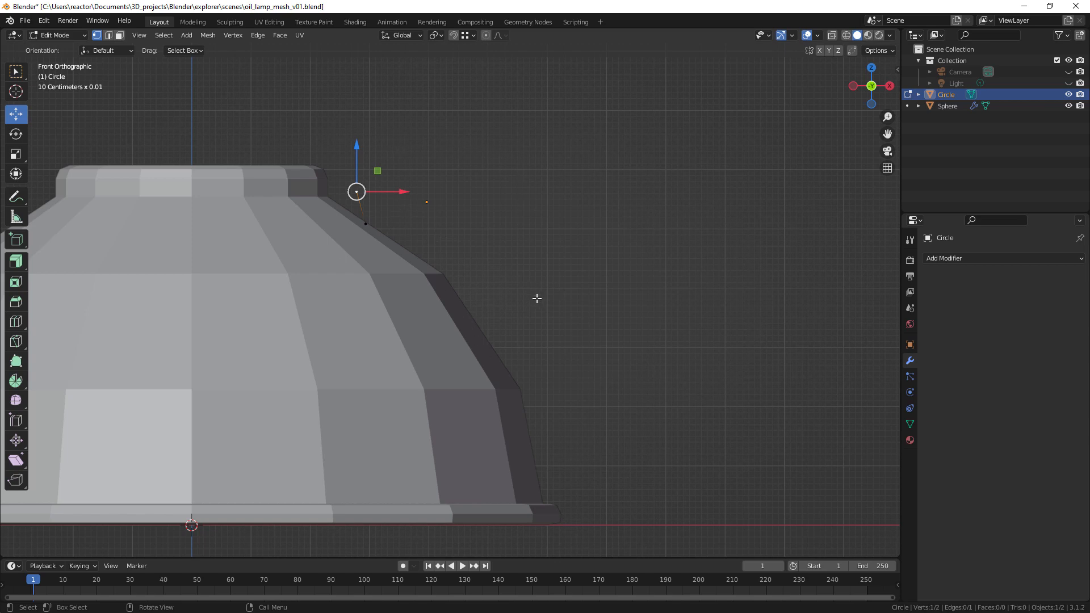
{"action": "key", "text": "e"}
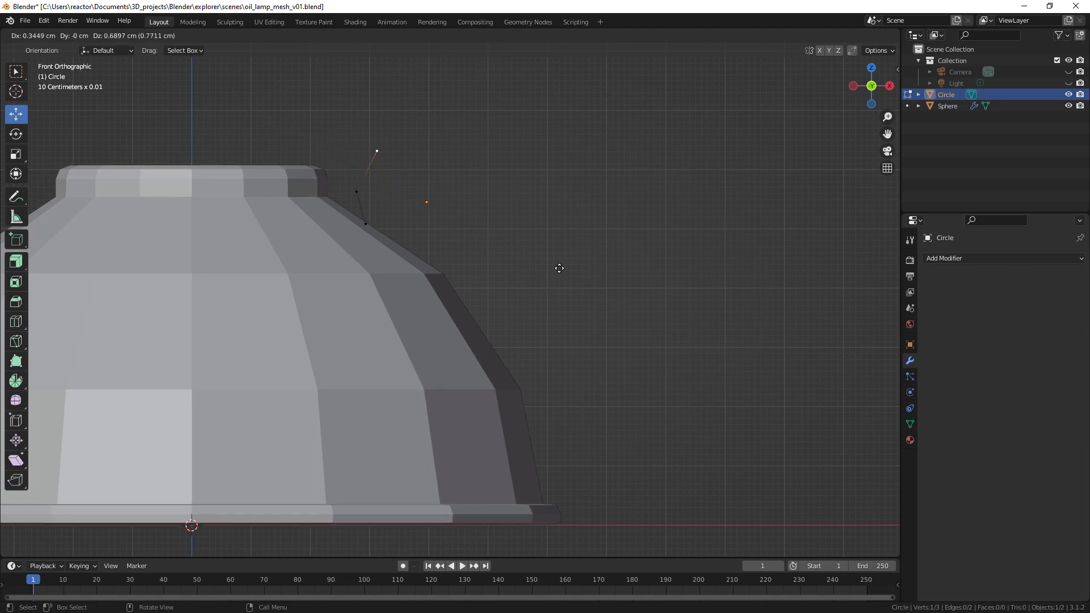
{"action": "left_click", "coordinate": [561, 264]}
{"action": "key", "text": "ctrl+z"}
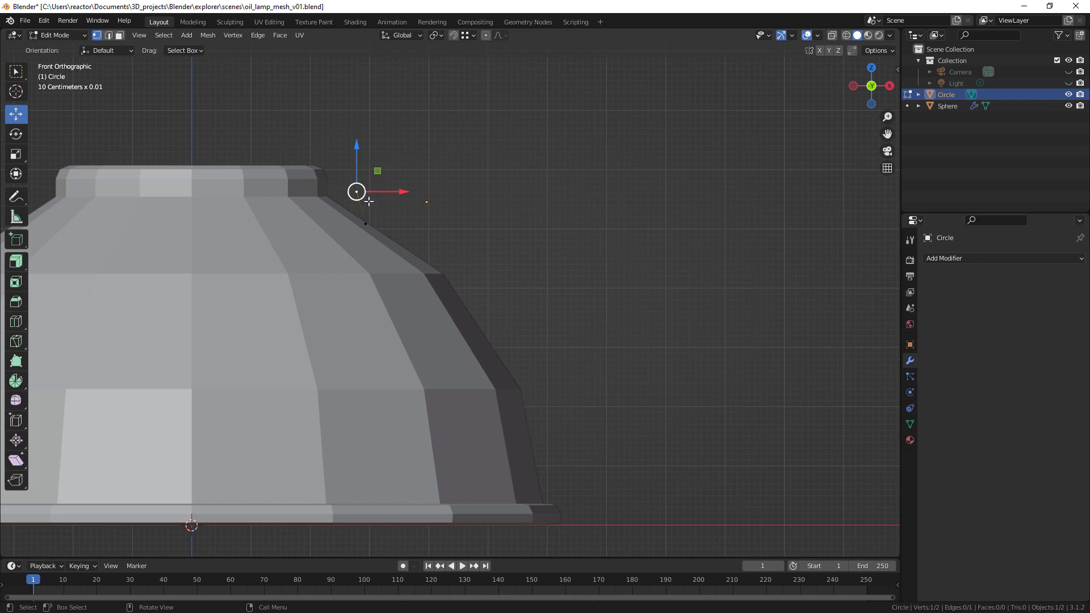
- Extrude the edge's upper vertex four times in the front view into an arch about 3 cm wide beside the dome's neck
{"action": "key", "text": "e"}
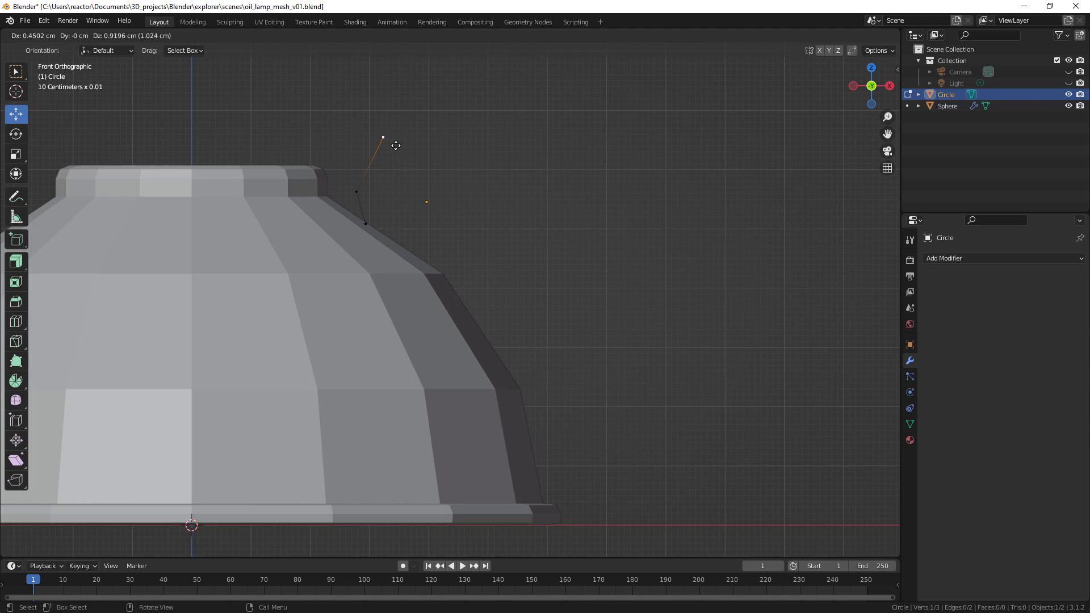
{"action": "left_click", "coordinate": [395, 146]}
{"action": "key", "text": "e"}
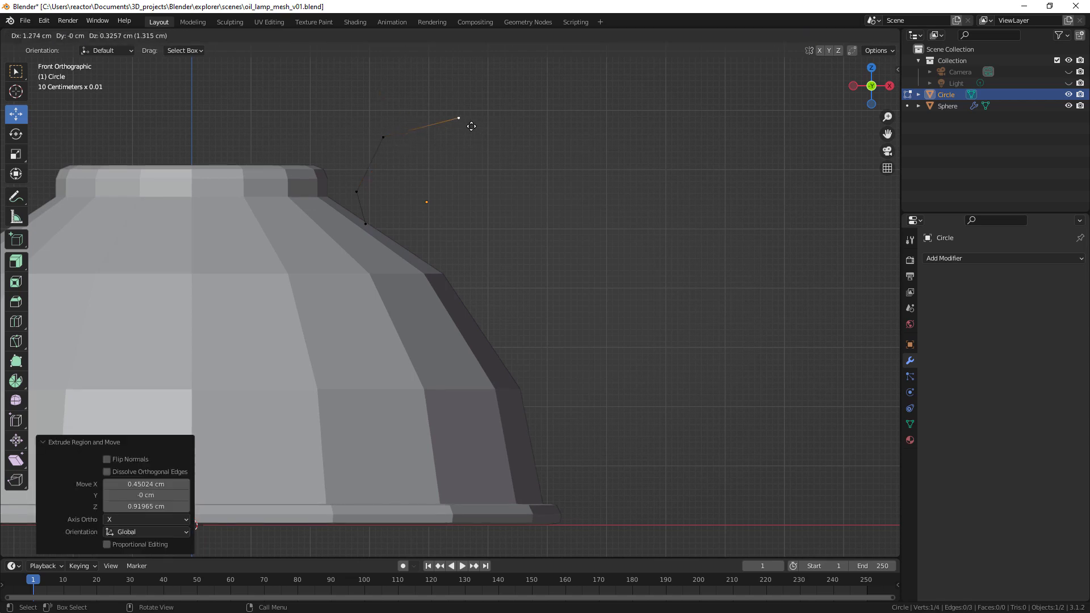
{"action": "left_click", "coordinate": [471, 126]}
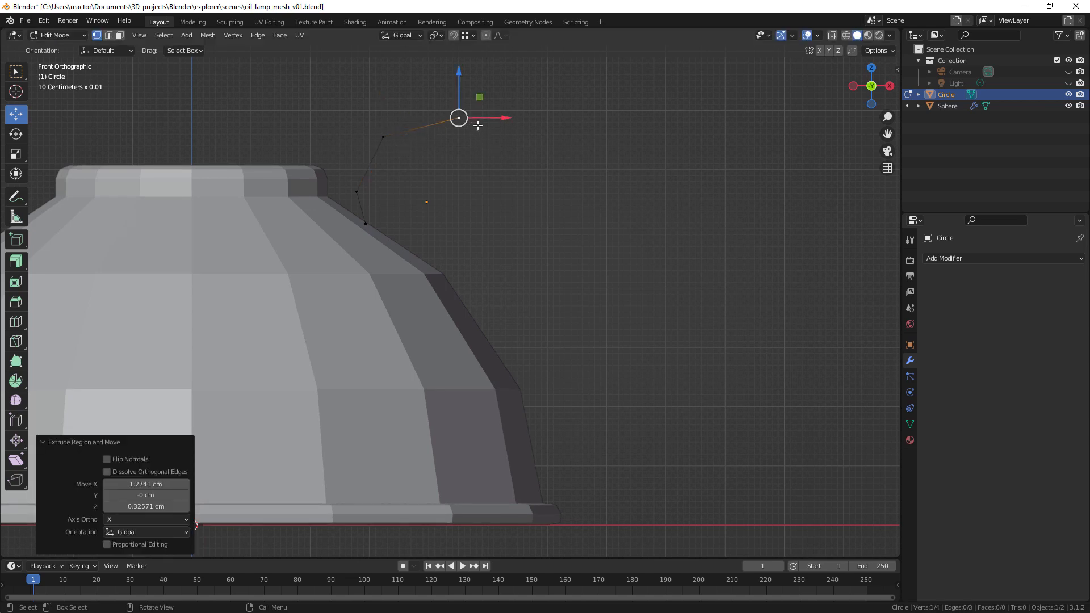
{"action": "key", "text": "e"}
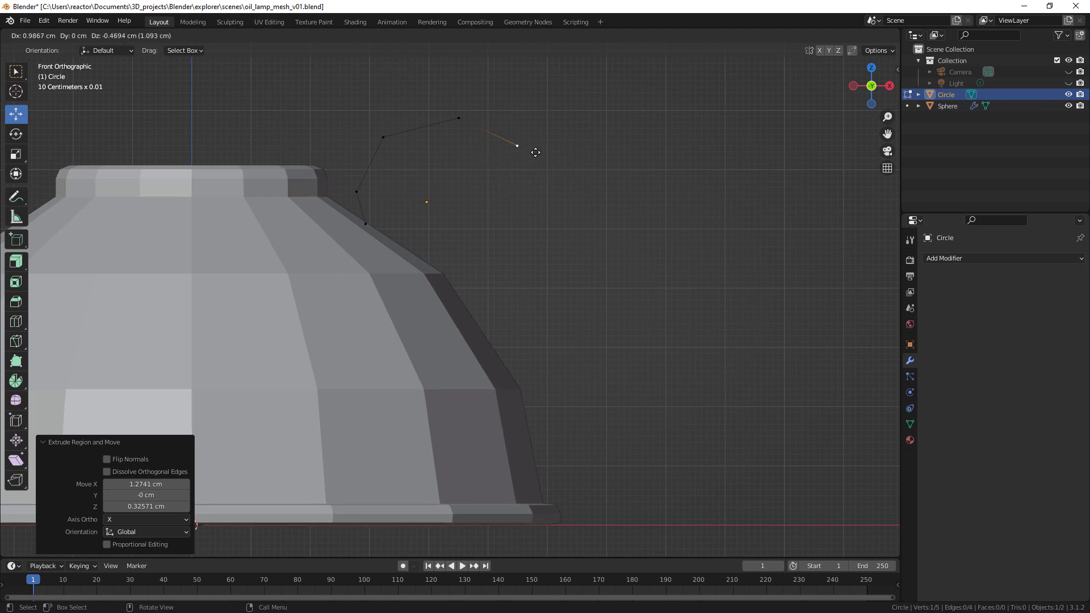
{"action": "left_click", "coordinate": [540, 156]}
{"action": "key", "text": "e"}
{"action": "left_click", "coordinate": [580, 271]}
- Extrude two more edges down to the dome's slope, about -0.7 cm X, -1.18 cm Z and then 0.14 cm X, -1.17 cm Z
{"action": "key", "text": "e"}
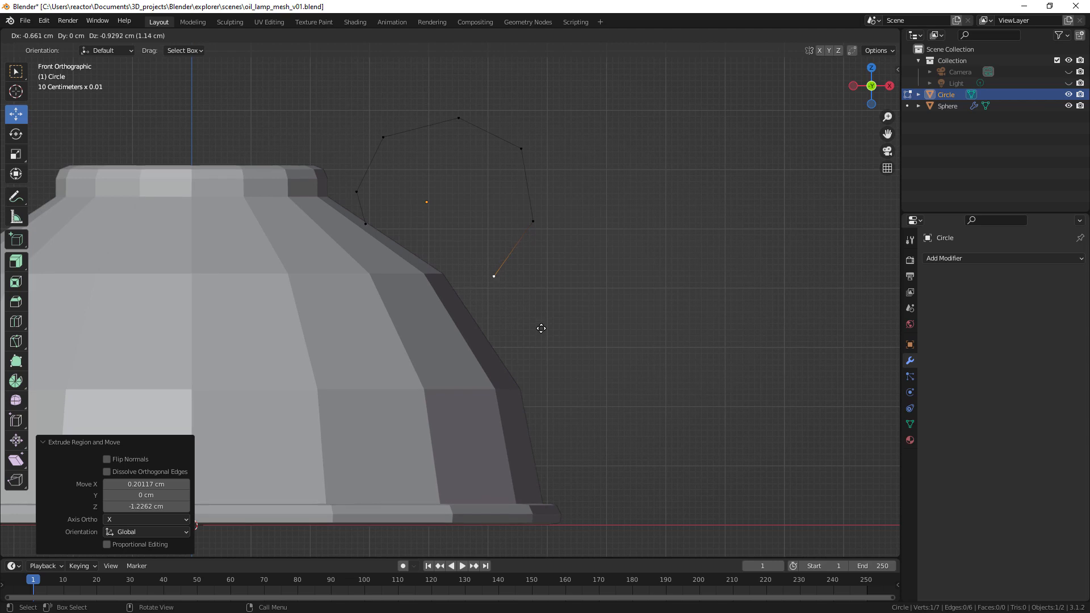
{"action": "left_click", "coordinate": [539, 341]}
{"action": "key", "text": "e"}
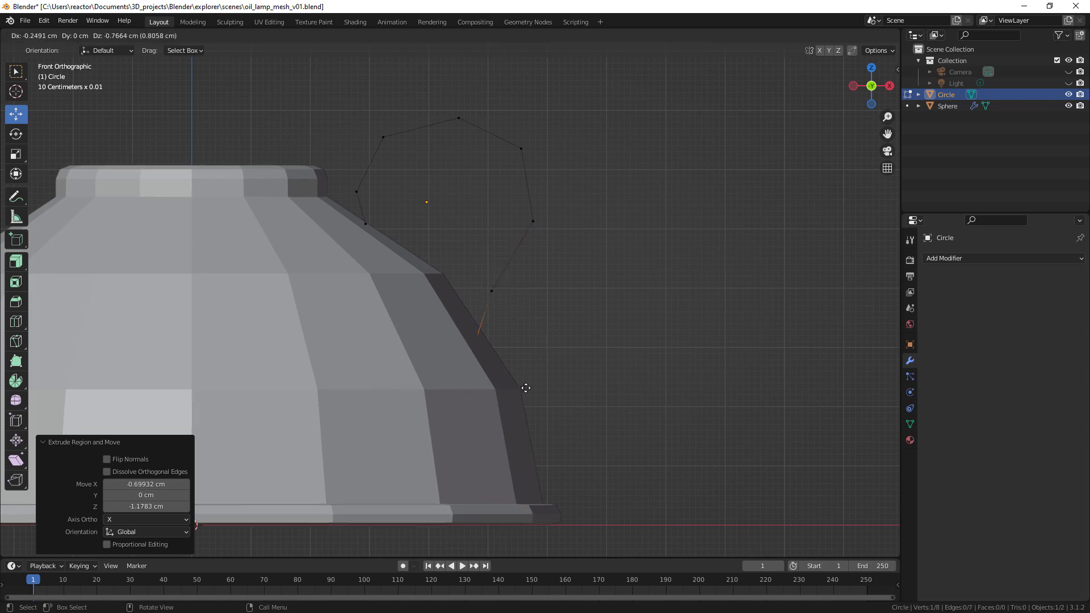
{"action": "left_click", "coordinate": [547, 409]}
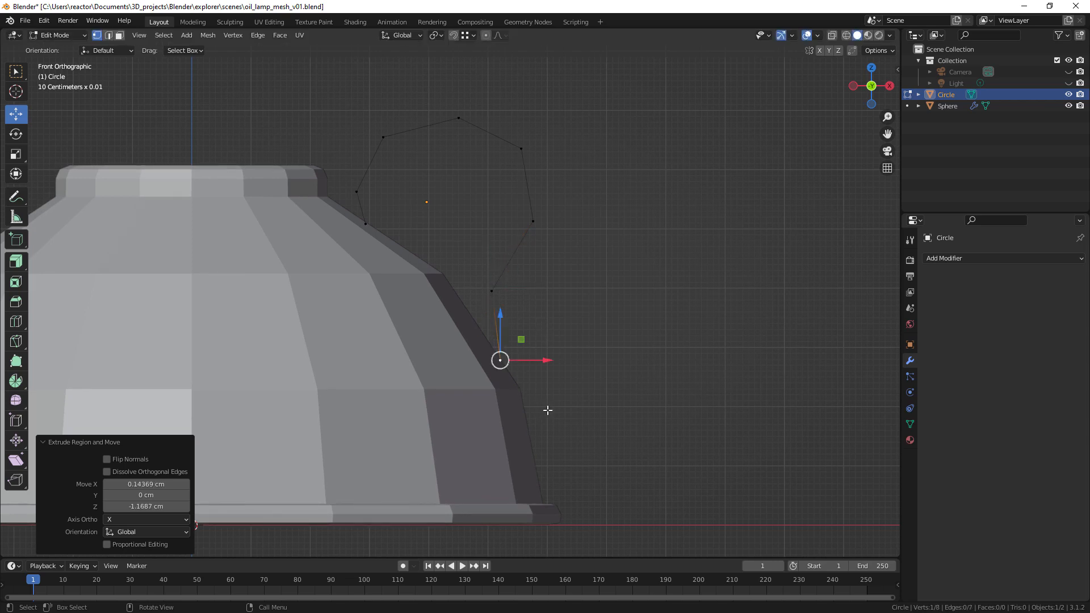
- Extrude five further edges outward, up and back toward the dome to form a smaller open curl below the arch
{"action": "key", "text": "e"}
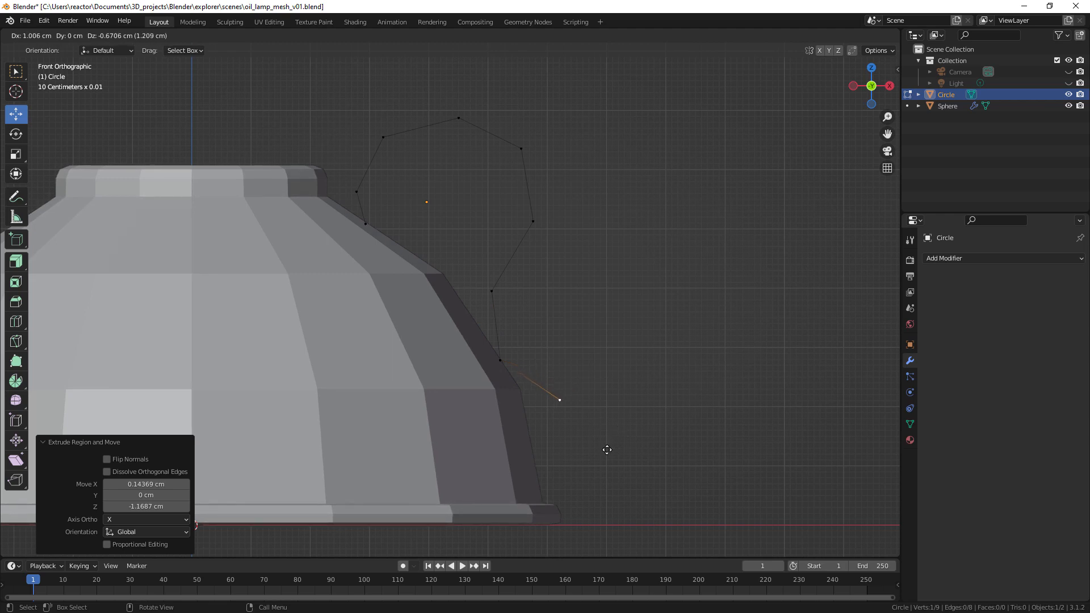
{"action": "left_click", "coordinate": [607, 450]}
{"action": "key", "text": "e"}
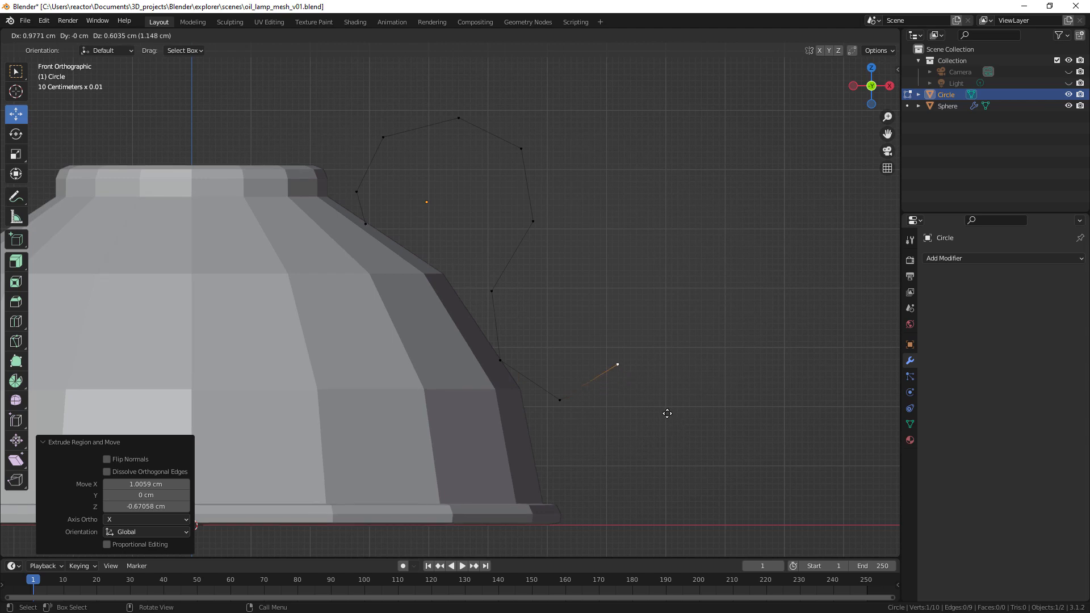
{"action": "left_click", "coordinate": [670, 413]}
{"action": "key", "text": "e"}
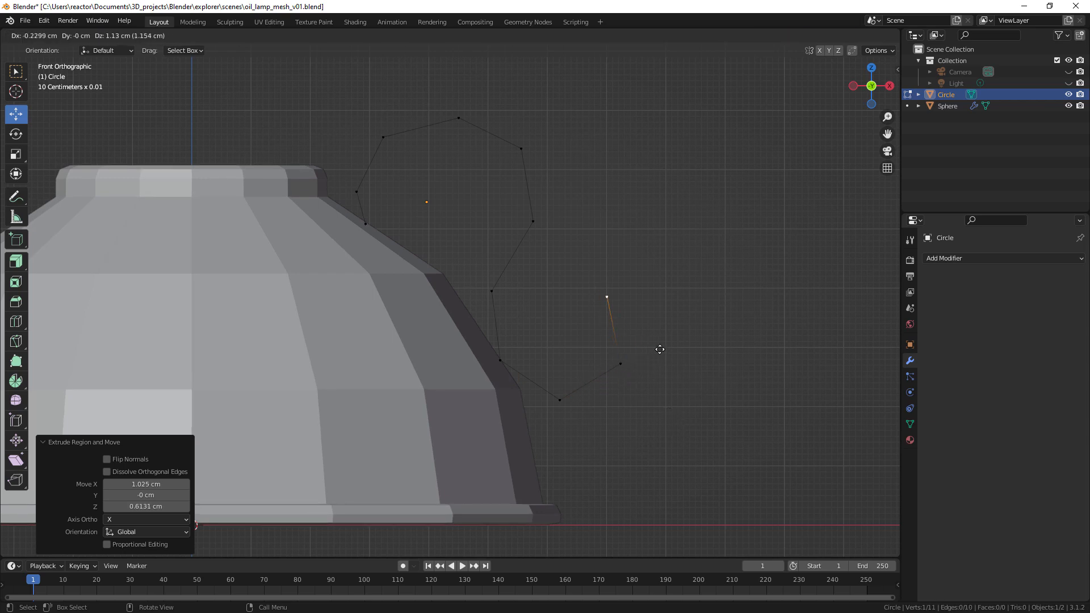
{"action": "left_click", "coordinate": [670, 359]}
{"action": "key", "text": "e"}
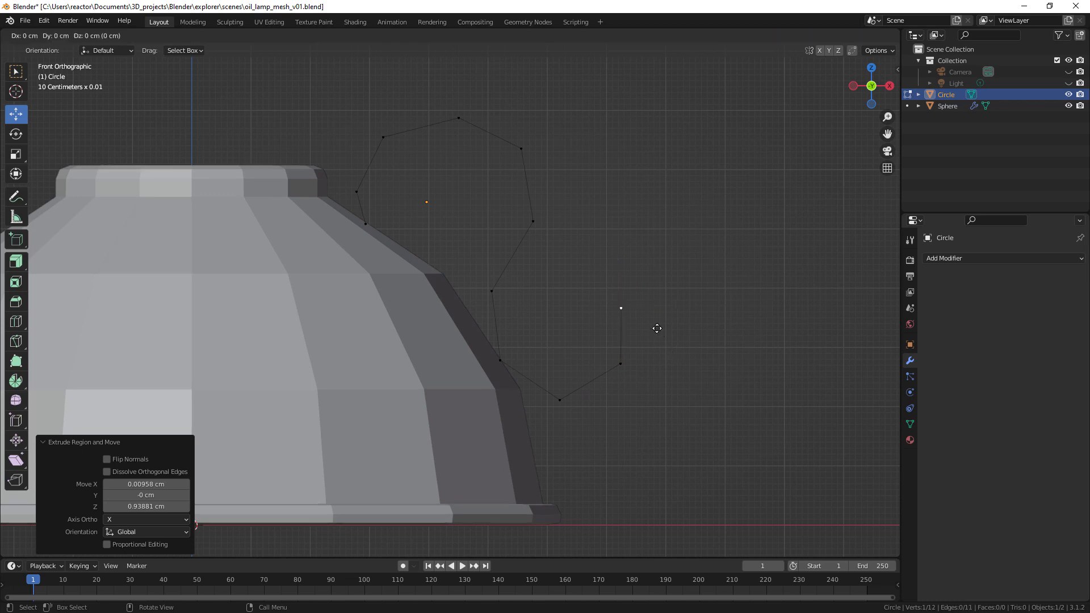
{"action": "left_click", "coordinate": [612, 295]}
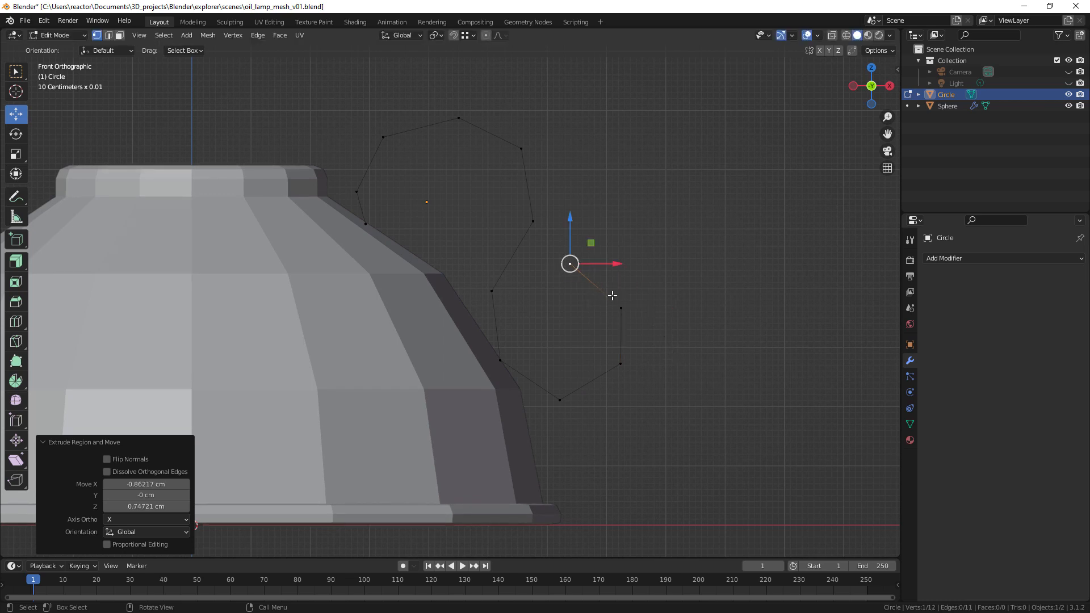
{"action": "key", "text": "e"}
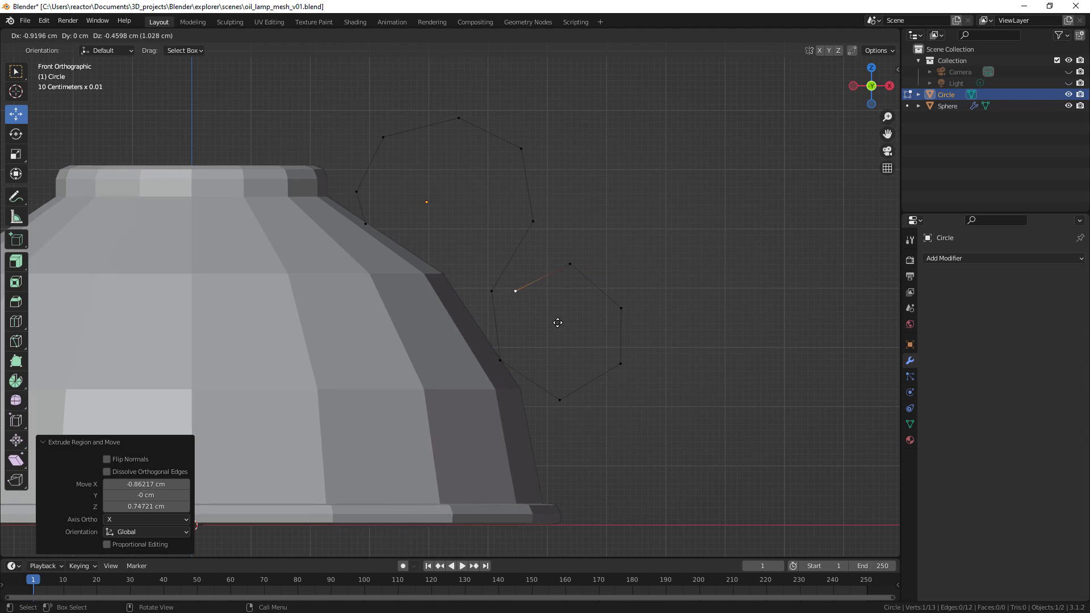
{"action": "left_click", "coordinate": [557, 323]}
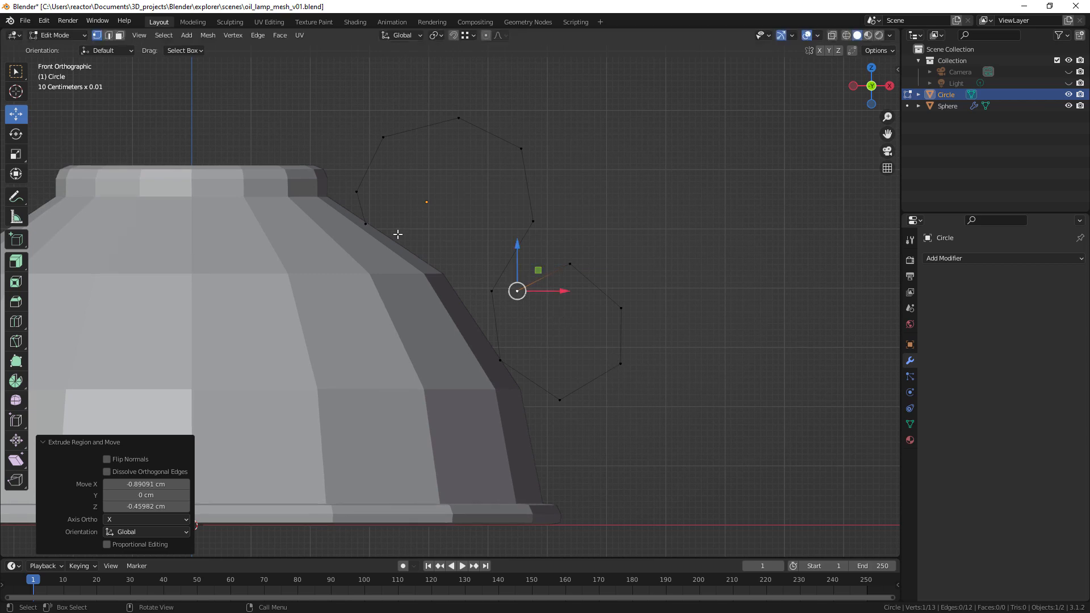
- Move the arch's inner end vertex about 0.68 cm X and -0.47 cm Z, and extrude it about 1.39 cm X and -0.23 cm Z
{"action": "left_click", "coordinate": [366, 225]}
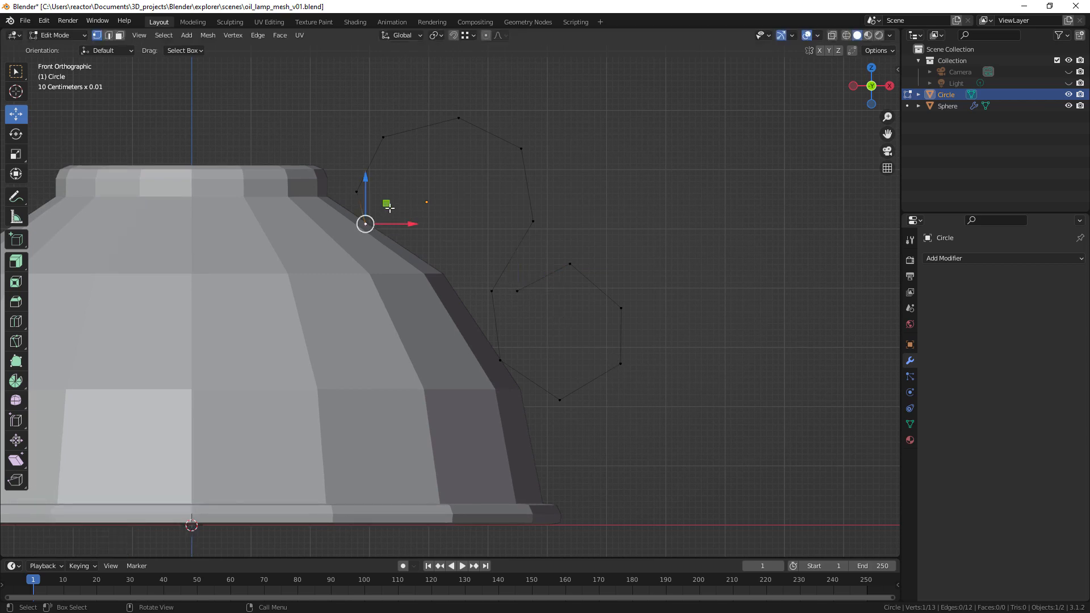
{"action": "left_click_drag", "start_coordinate": [387, 205], "coordinate": [430, 235]}
{"action": "key", "text": "e"}
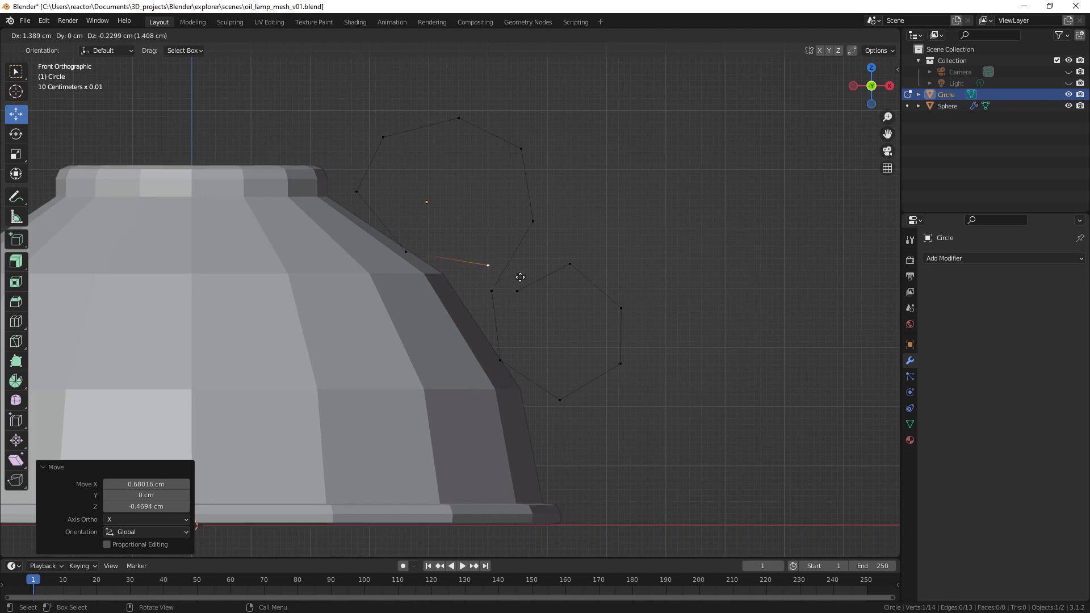
{"action": "left_click", "coordinate": [520, 277]}
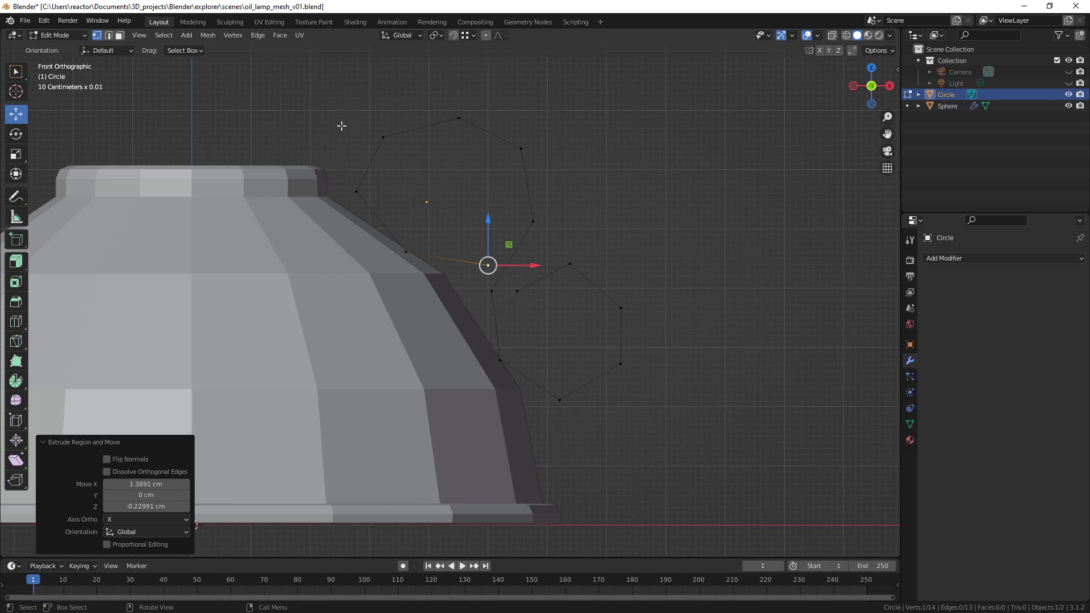
- Move the arch's five upper vertices slightly away from the dome, and shift the lower curl's seven vertices slightly outward and down
{"action": "left_click_drag", "start_coordinate": [335, 96], "coordinate": [586, 234]}
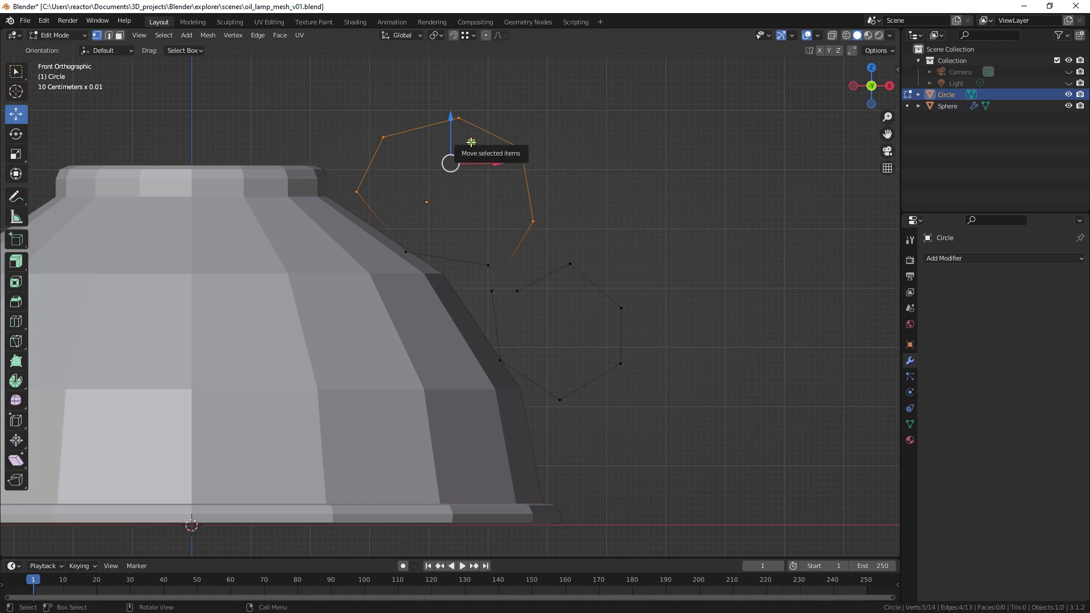
{"action": "left_click_drag", "start_coordinate": [471, 142], "coordinate": [506, 136]}
{"action": "left_click_drag", "start_coordinate": [666, 241], "coordinate": [521, 420]}
{"action": "left_click", "coordinate": [517, 291], "text": "shift"}
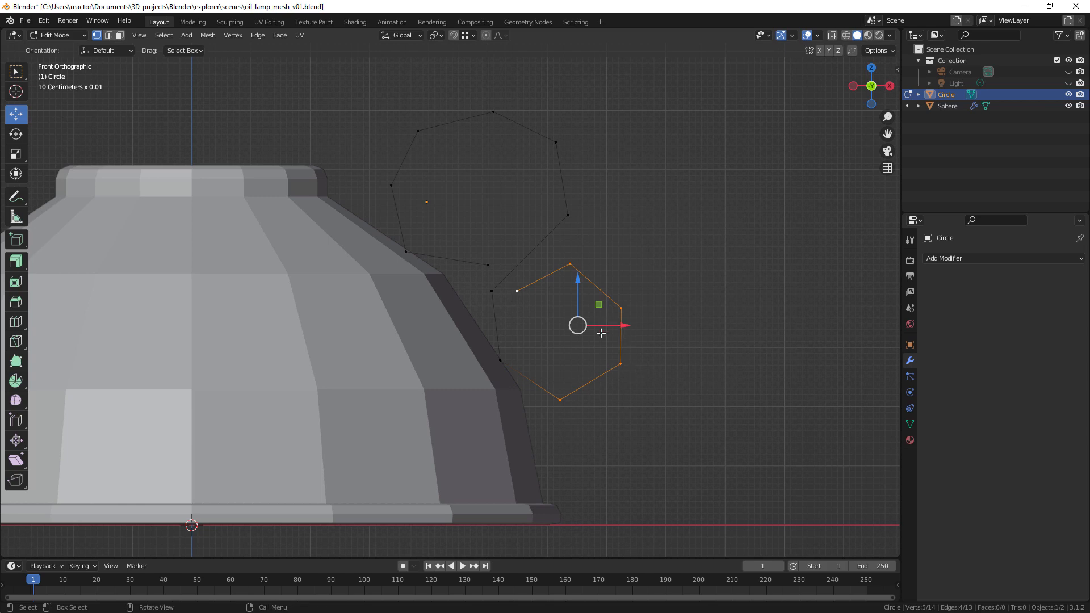
{"action": "left_click", "coordinate": [503, 359], "text": "shift"}
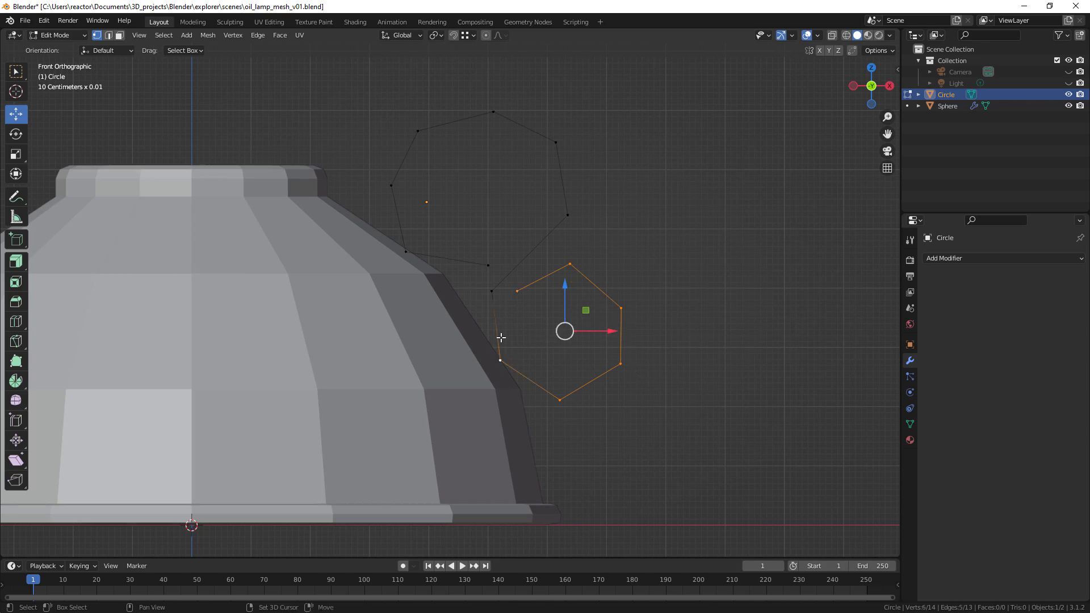
{"action": "left_click", "coordinate": [492, 289], "text": "shift"}
{"action": "left_click_drag", "start_coordinate": [577, 306], "coordinate": [589, 333]}
- Move the arch's inner end vertex about -0.25 cm X and -0.57 cm Z onto the slope, and nudge its two outer vertices outward
{"action": "left_click", "coordinate": [487, 265]}
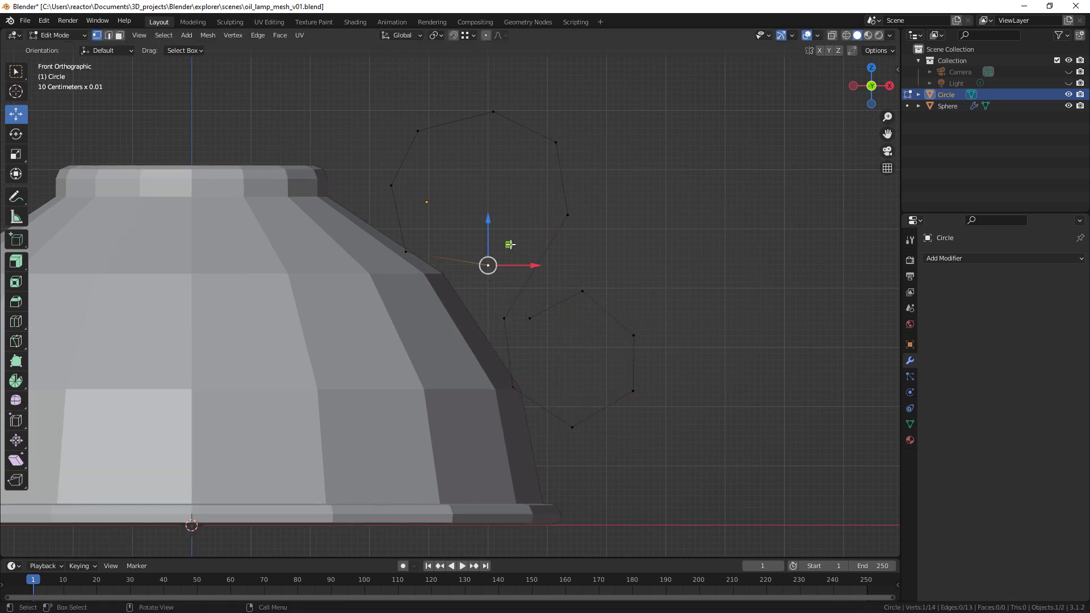
{"action": "left_click_drag", "start_coordinate": [508, 245], "coordinate": [493, 280]}
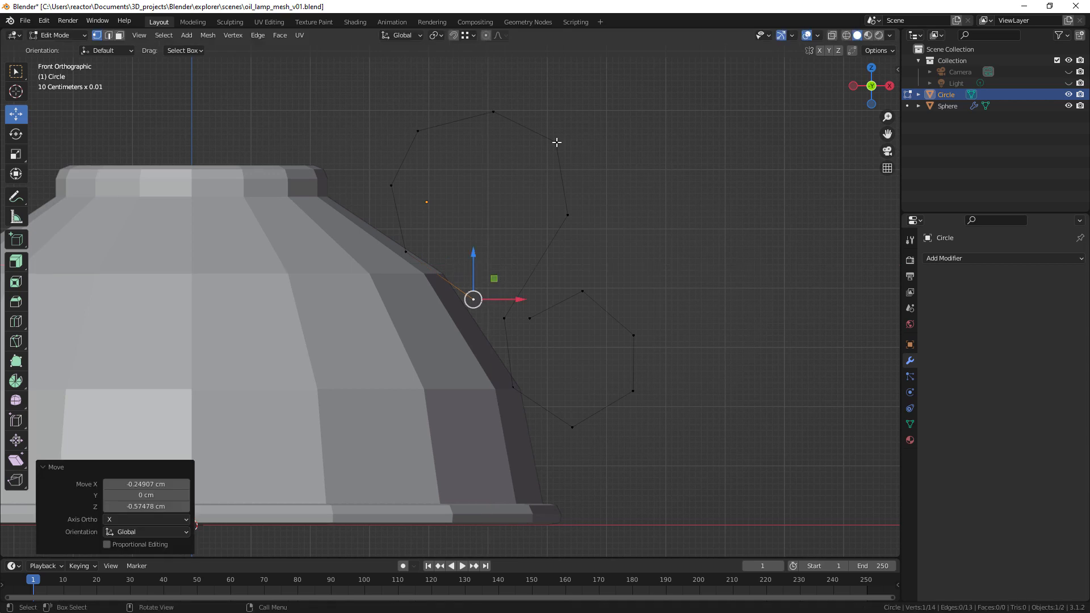
{"action": "left_click", "coordinate": [556, 146]}
{"action": "left_click_drag", "start_coordinate": [581, 125], "coordinate": [583, 124]}
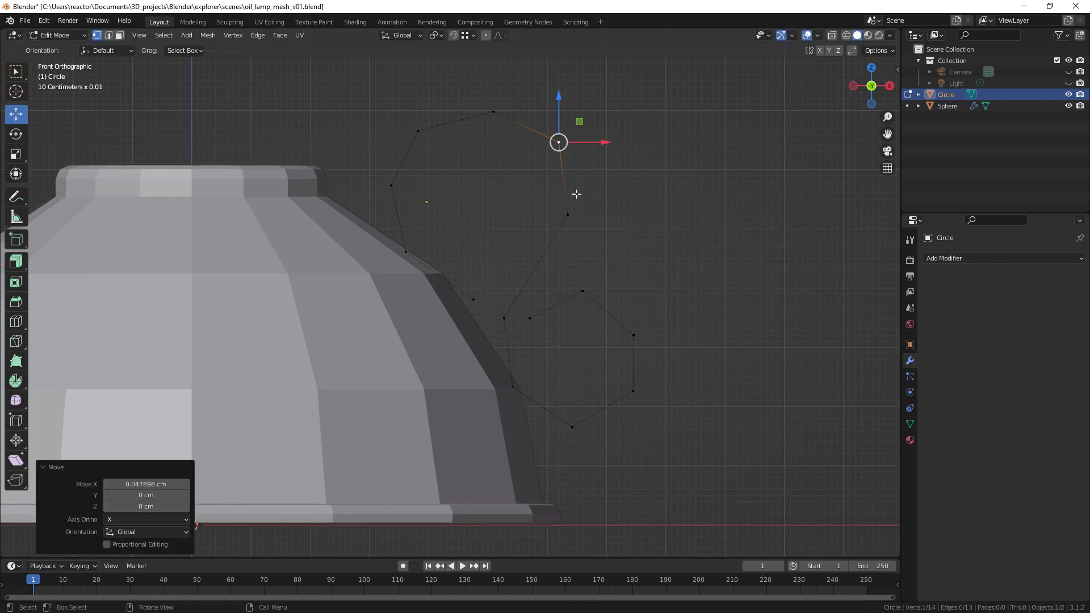
{"action": "left_click", "coordinate": [569, 212]}
{"action": "left_click_drag", "start_coordinate": [589, 194], "coordinate": [600, 204]}
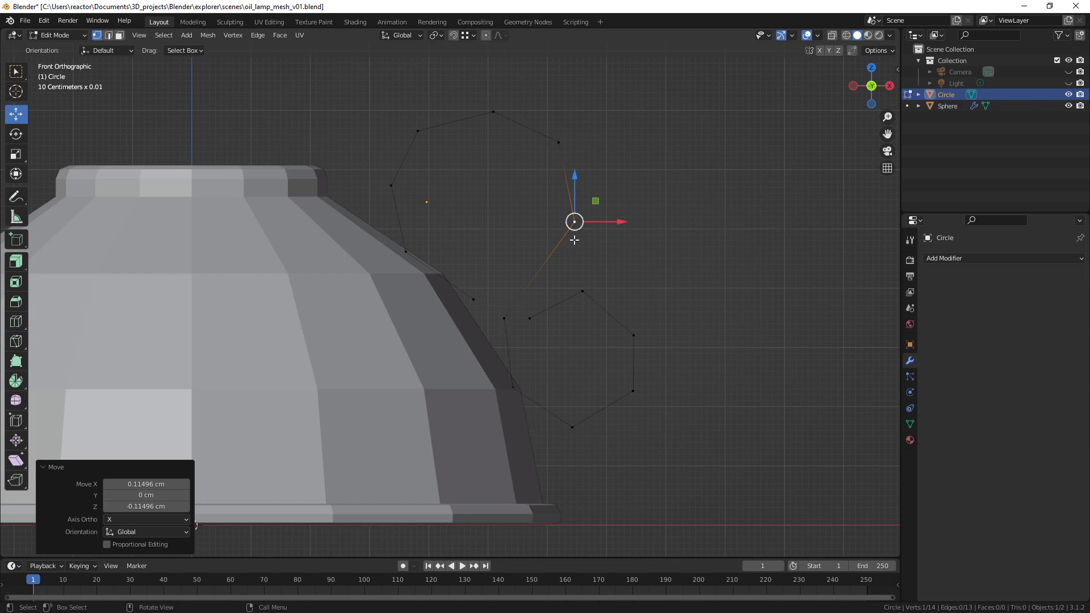
- Select the whole profile in edge select mode and extrude it about 1.36 cm along the Y axis into a strip of faces
{"action": "middle_click_drag", "start_coordinate": [574, 239], "coordinate": [466, 310]}
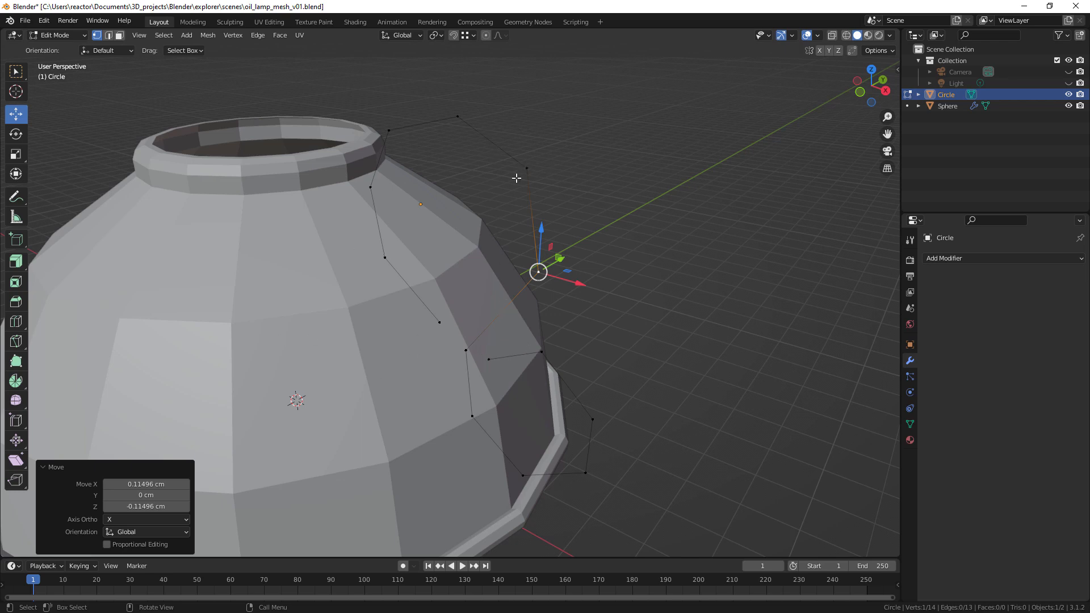
{"action": "left_click", "coordinate": [109, 37]}
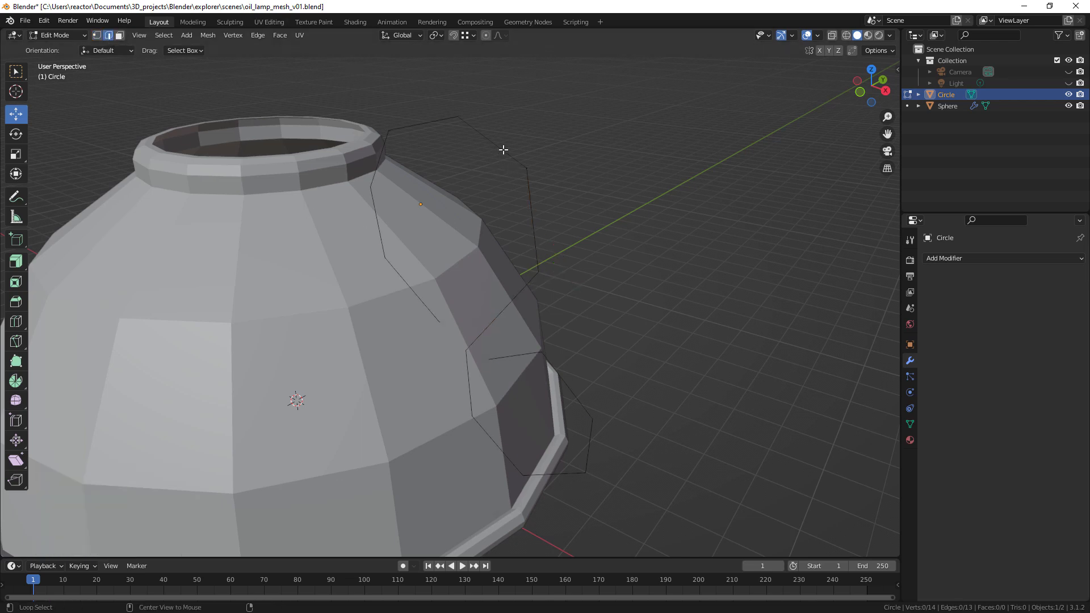
{"action": "key", "text": "a"}
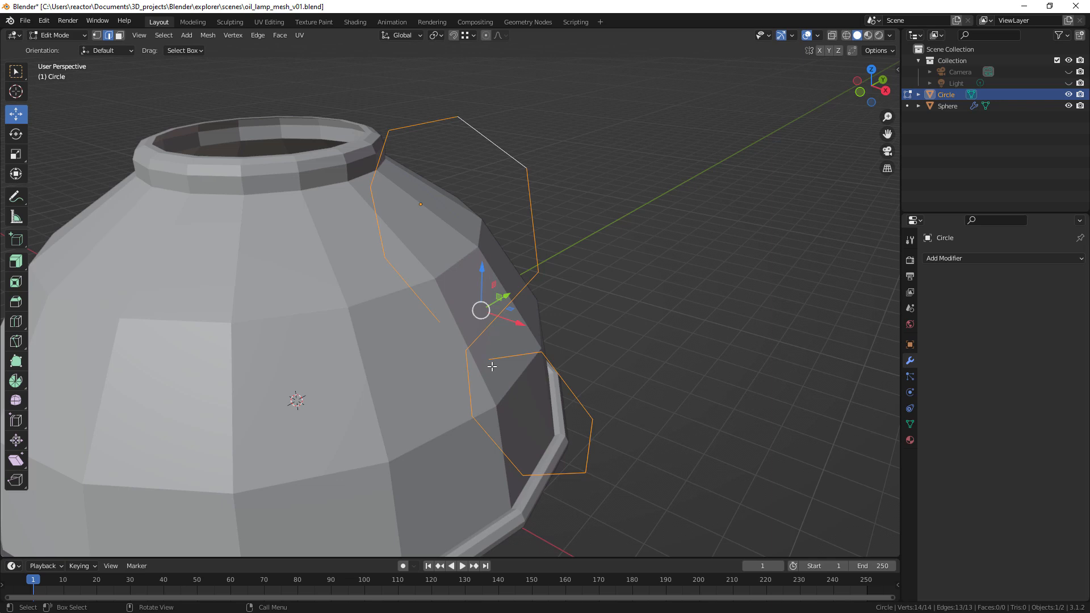
{"action": "key", "text": "e"}
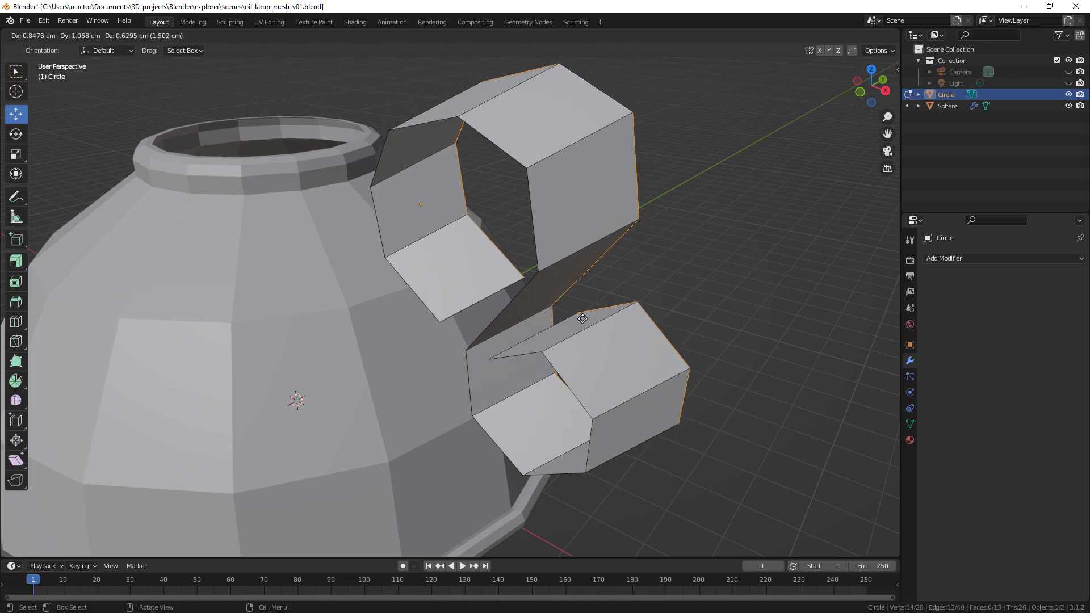
{"action": "key", "text": "y"}
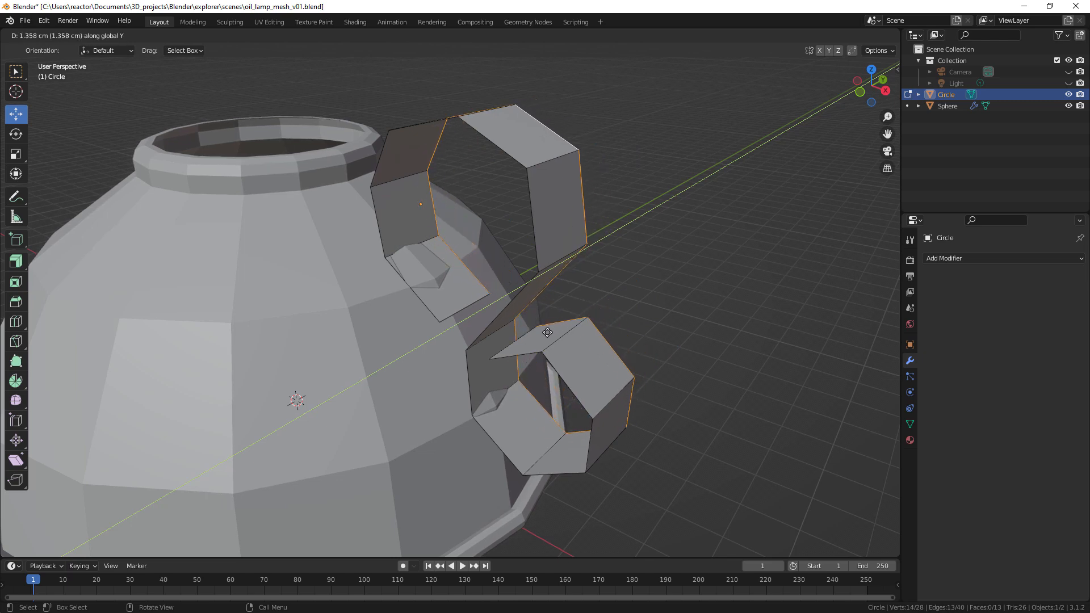
{"action": "left_click", "coordinate": [547, 333]}
{"action": "middle_click_drag", "start_coordinate": [626, 311], "coordinate": [656, 320]}
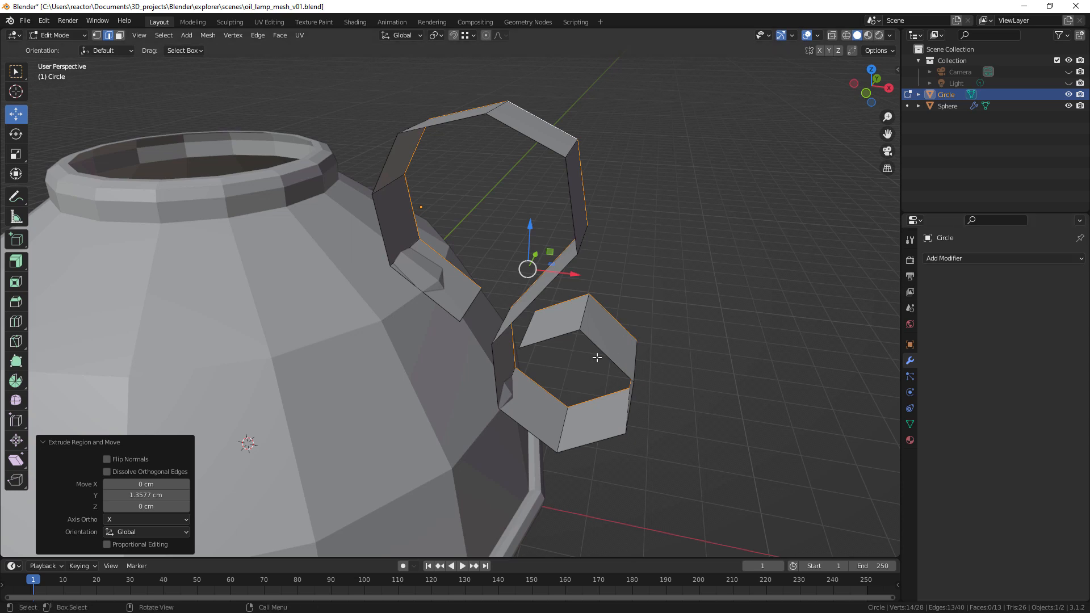
- Add a Solidify modifier to the handle strip and set its thickness to 0.1 cm
{"action": "key", "text": "Tab"}
{"action": "left_click", "coordinate": [1006, 258]}
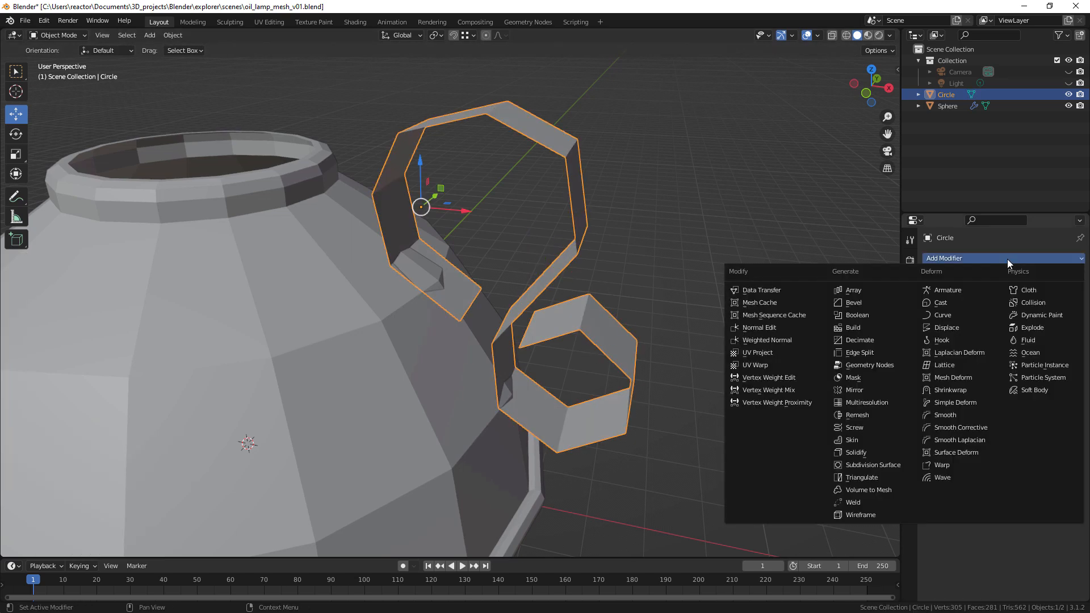
{"action": "left_click", "coordinate": [868, 453]}
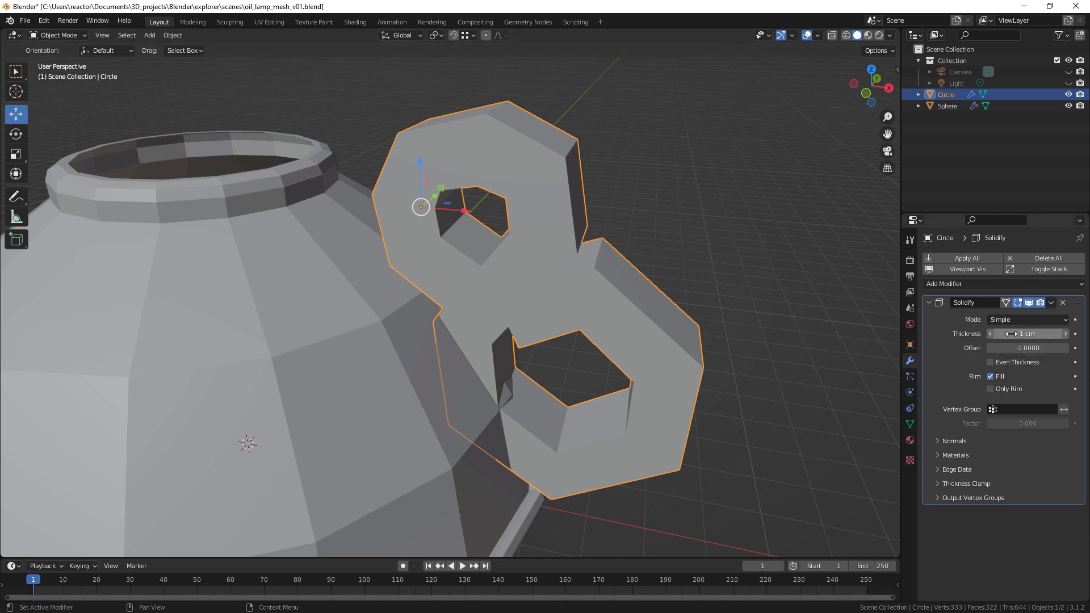
{"action": "left_click_drag", "start_coordinate": [1031, 333], "coordinate": [1022, 334]}
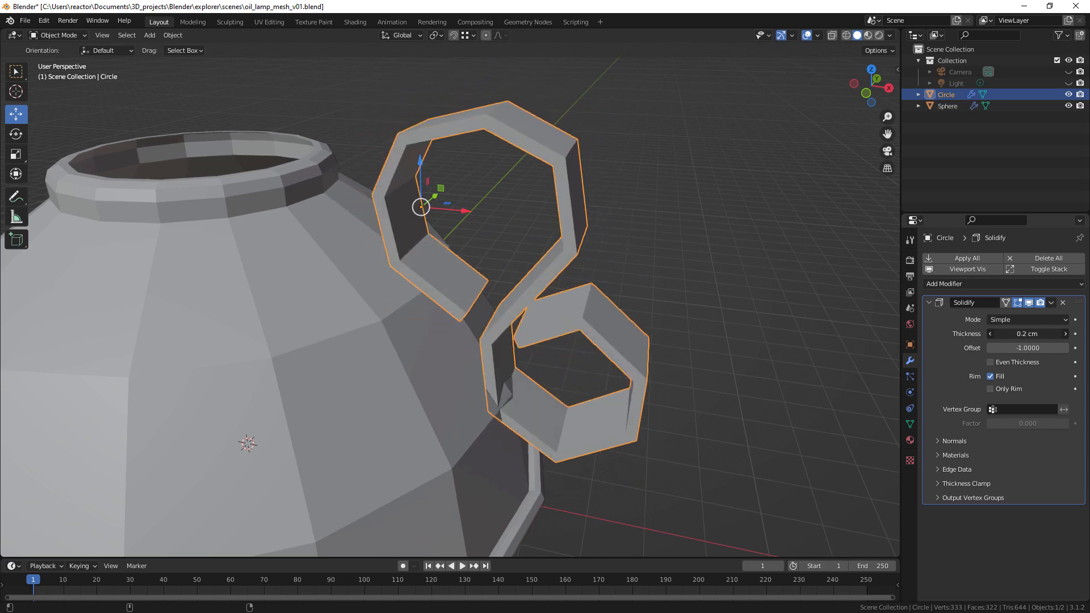
{"action": "left_click", "coordinate": [1031, 334]}
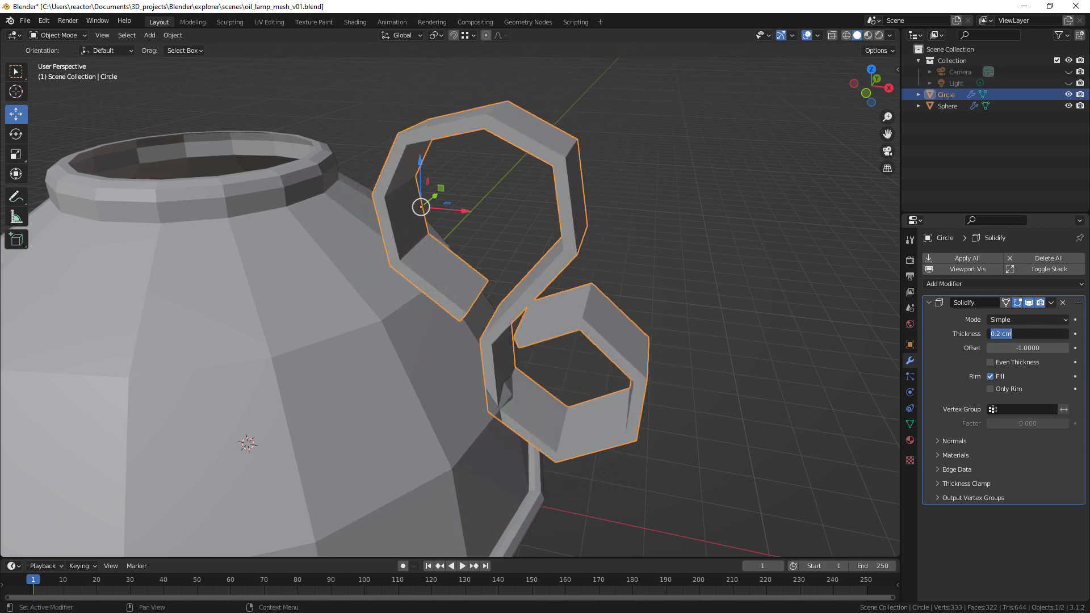
{"action": "type", "text": "0.1"}
{"action": "key", "text": "Return"}
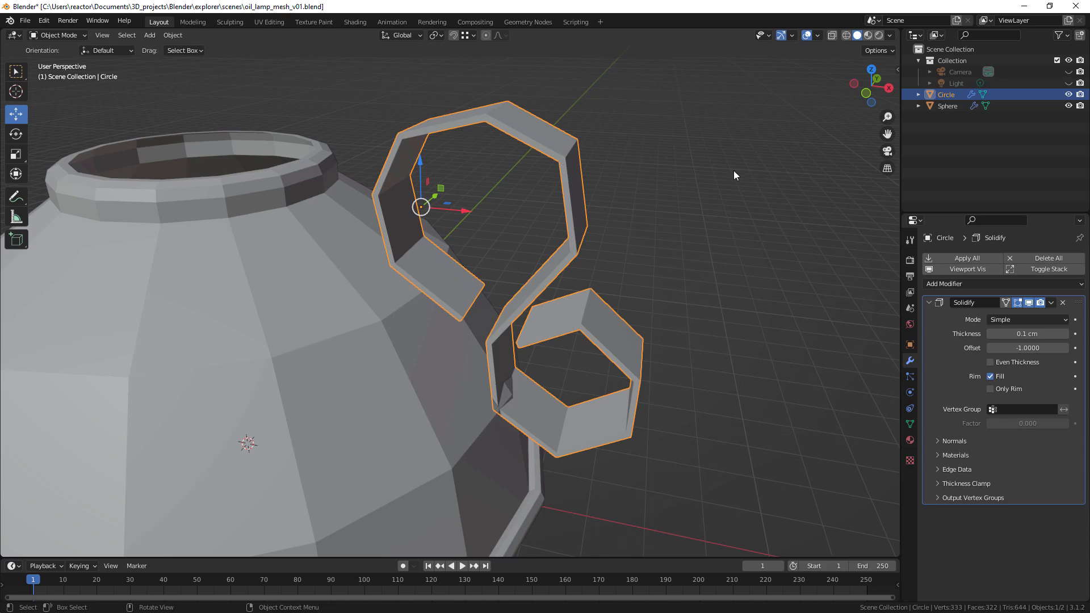
- Add a Subdivision Surface modifier to the handle after Solidify and set its viewport level to 2
{"action": "left_click", "coordinate": [1059, 285]}
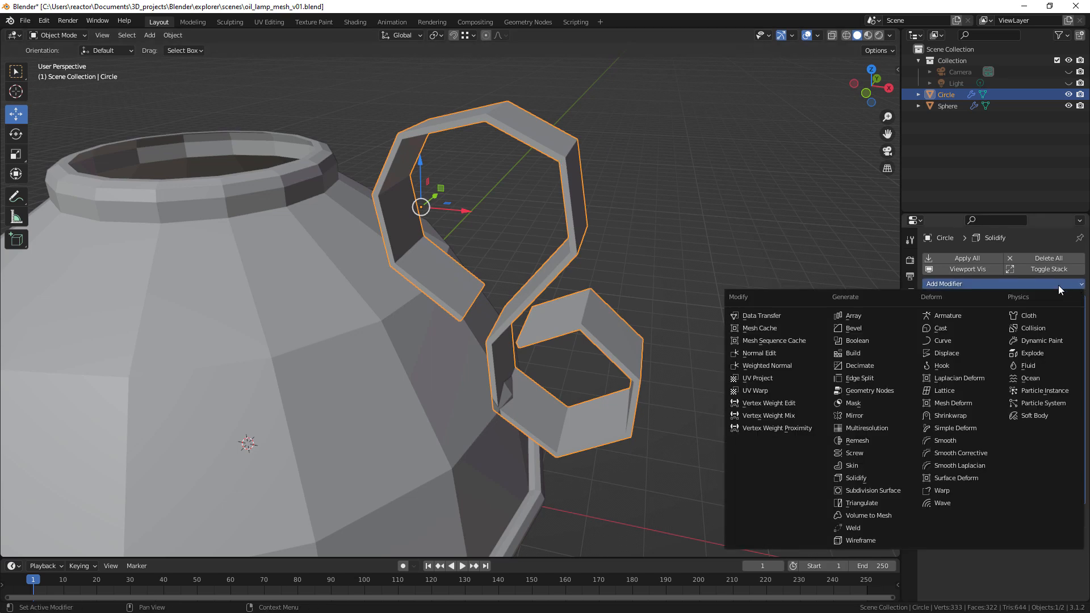
{"action": "left_click", "coordinate": [882, 491]}
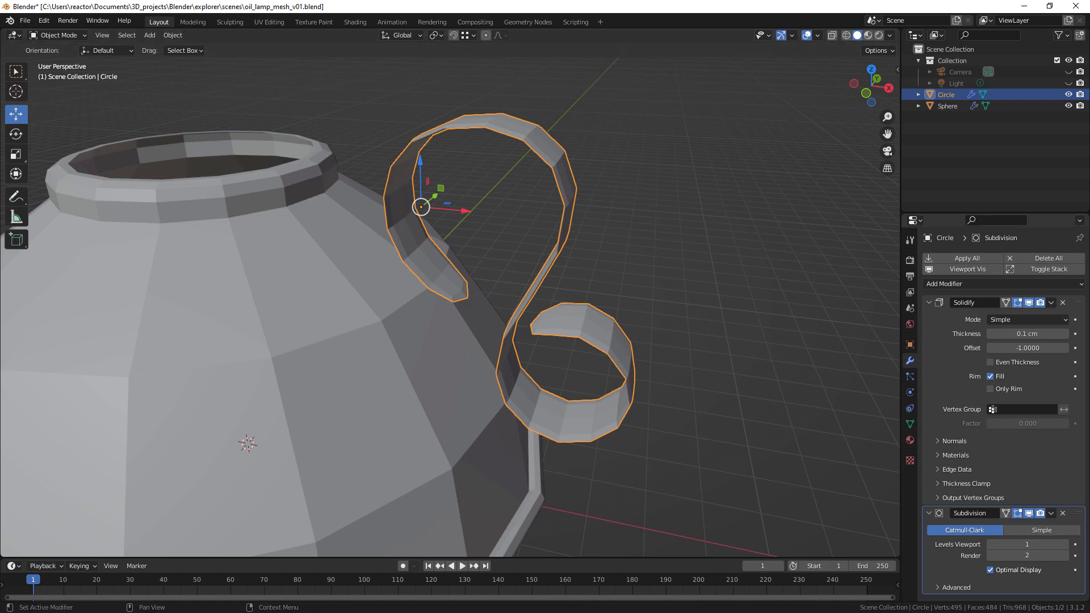
{"action": "left_click", "coordinate": [1065, 544]}
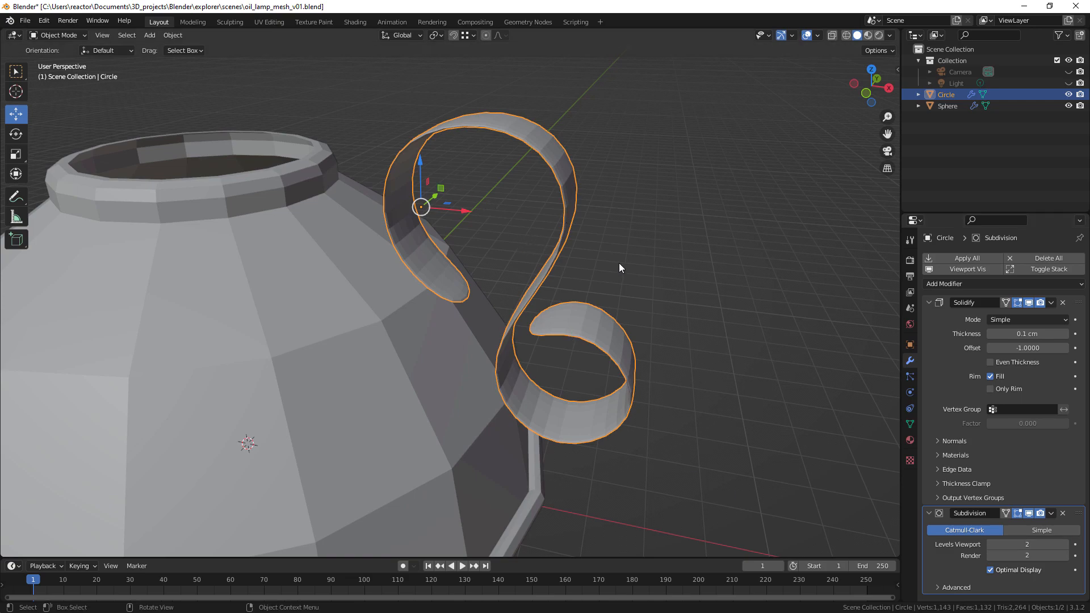
{"action": "middle_click_drag", "start_coordinate": [619, 263], "coordinate": [518, 288]}
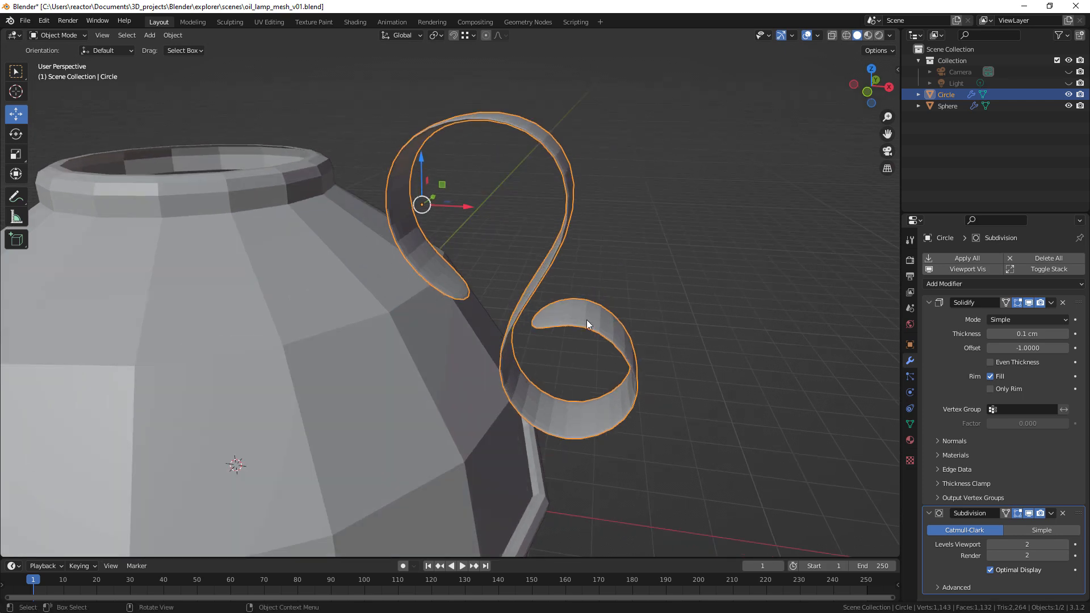
{"action": "middle_click_drag", "start_coordinate": [553, 313], "coordinate": [539, 356]}
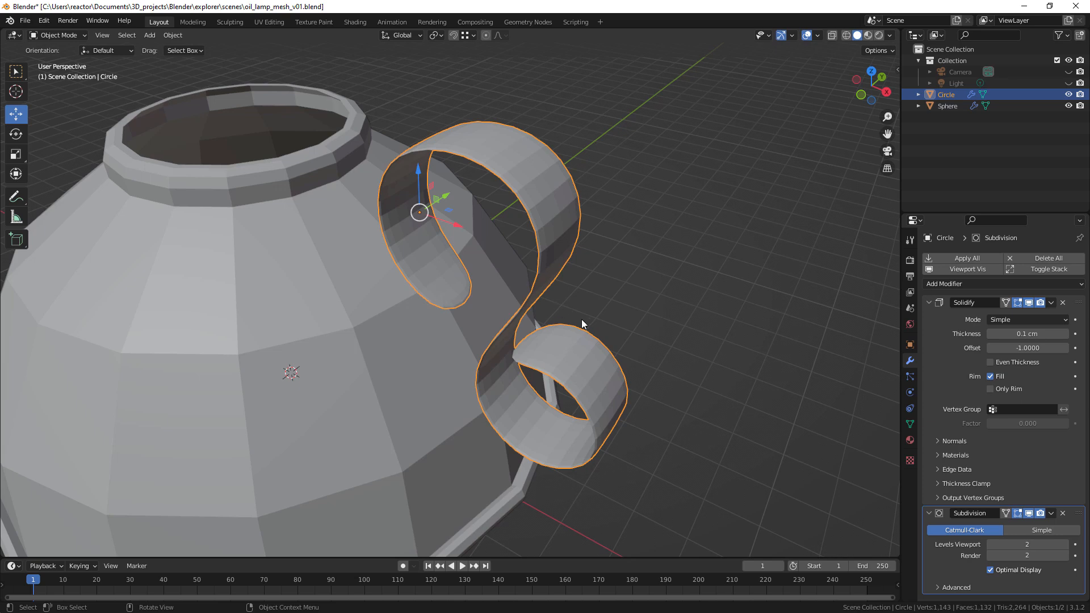
{"action": "middle_click_drag", "start_coordinate": [599, 338], "coordinate": [563, 329]}
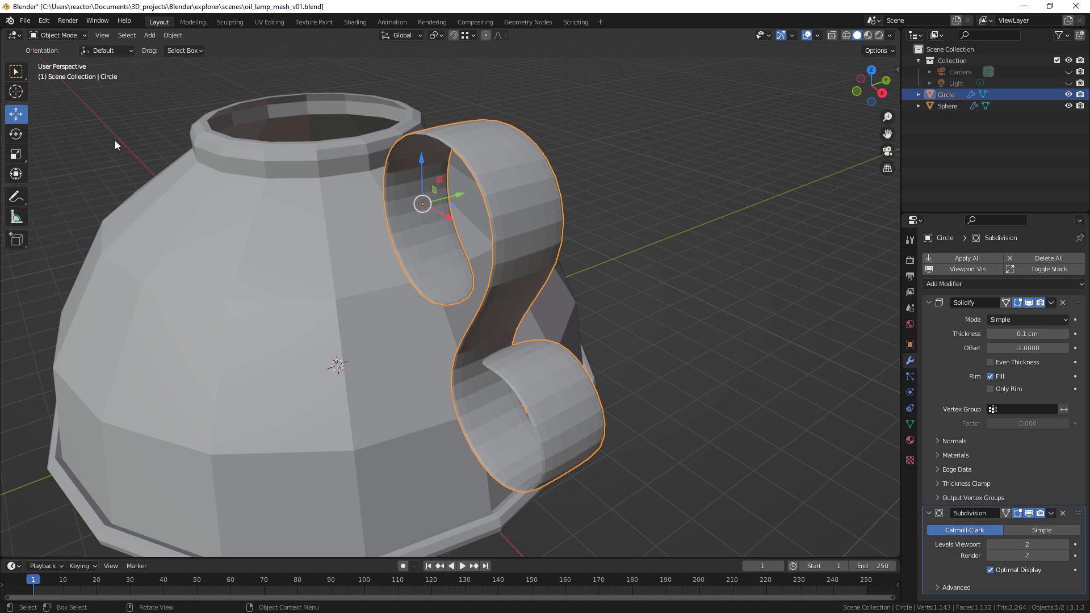
- Add two unslid lengthwise loop cuts along the handle strip and scale them apart on the Y axis, close to its side edges
{"action": "key", "text": "Tab"}
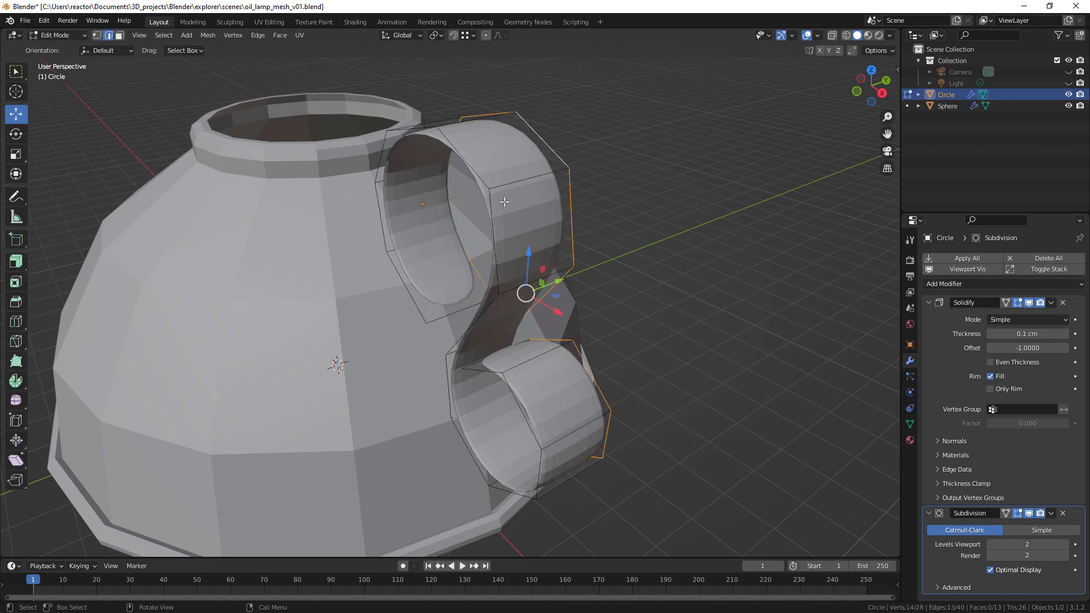
{"action": "middle_click_drag", "start_coordinate": [584, 281], "coordinate": [563, 293]}
{"action": "key", "text": "ctrl+r"}
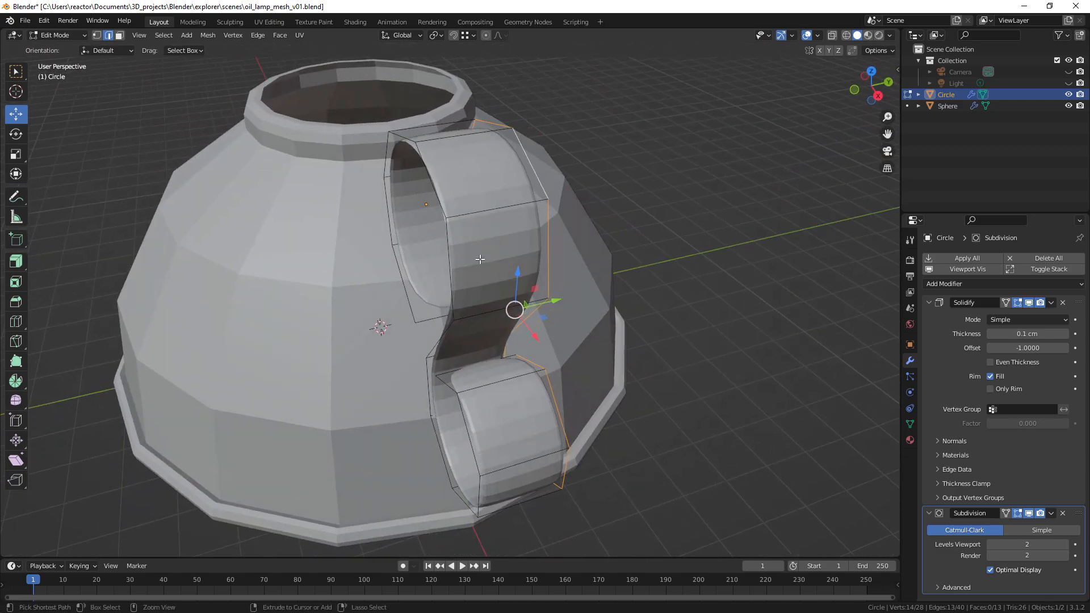
{"action": "scroll", "coordinate": [500, 230], "scroll_direction": "up", "scroll_amount": 1}
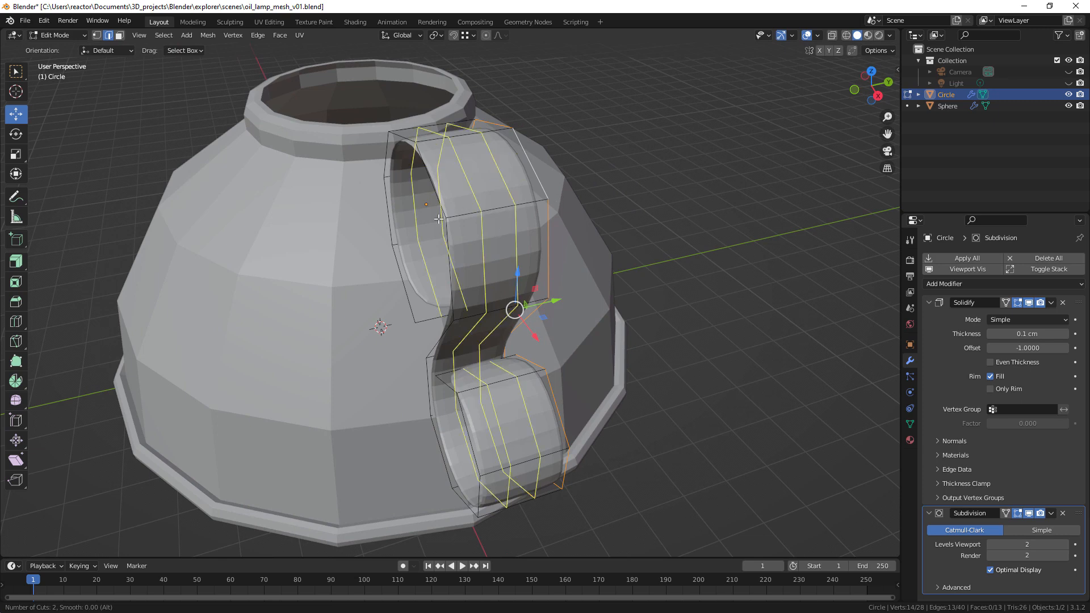
{"action": "left_click", "coordinate": [491, 213]}
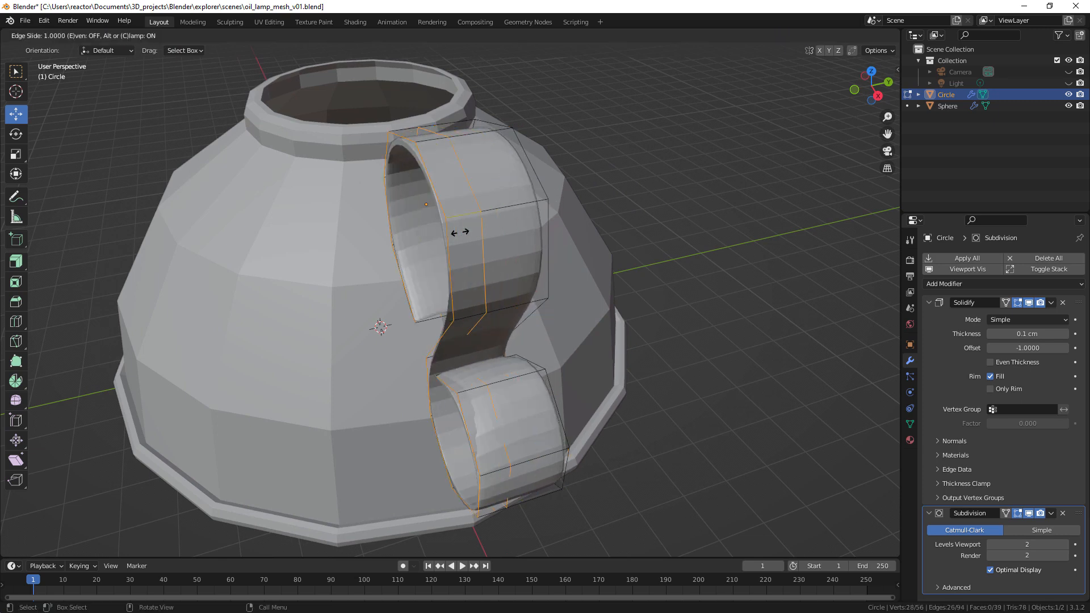
{"action": "right_click", "coordinate": [498, 221]}
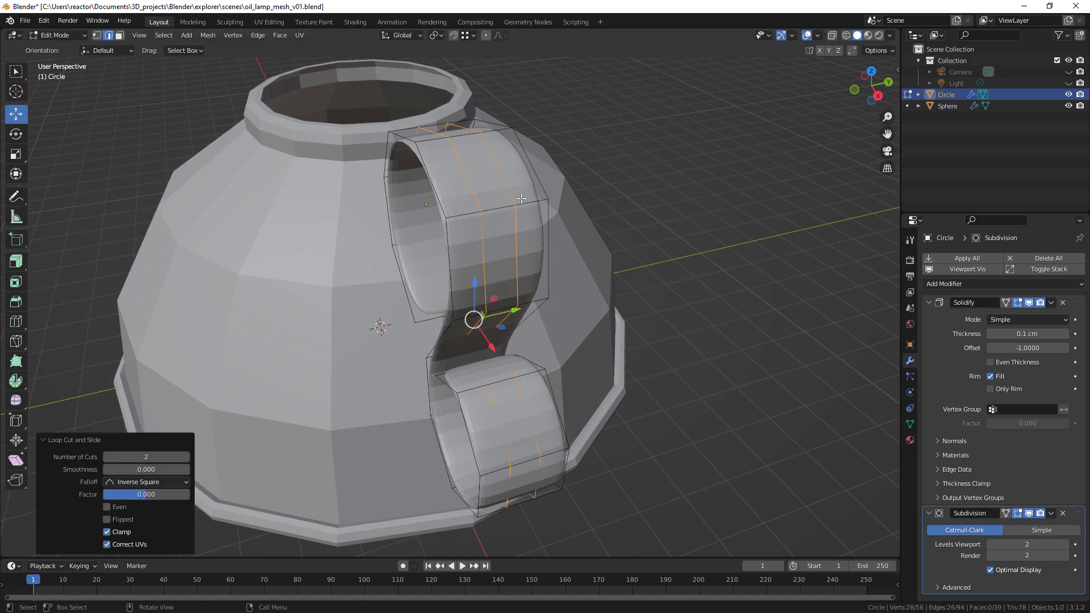
{"action": "left_click", "coordinate": [20, 155]}
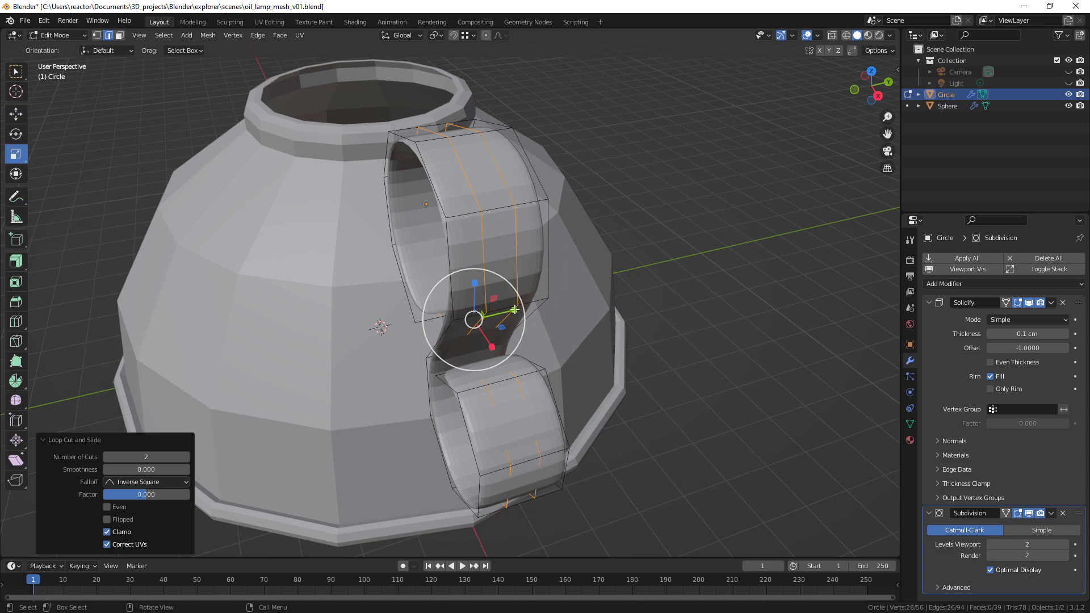
{"action": "left_click_drag", "start_coordinate": [514, 310], "coordinate": [594, 300]}
{"action": "key", "text": "alt+a"}
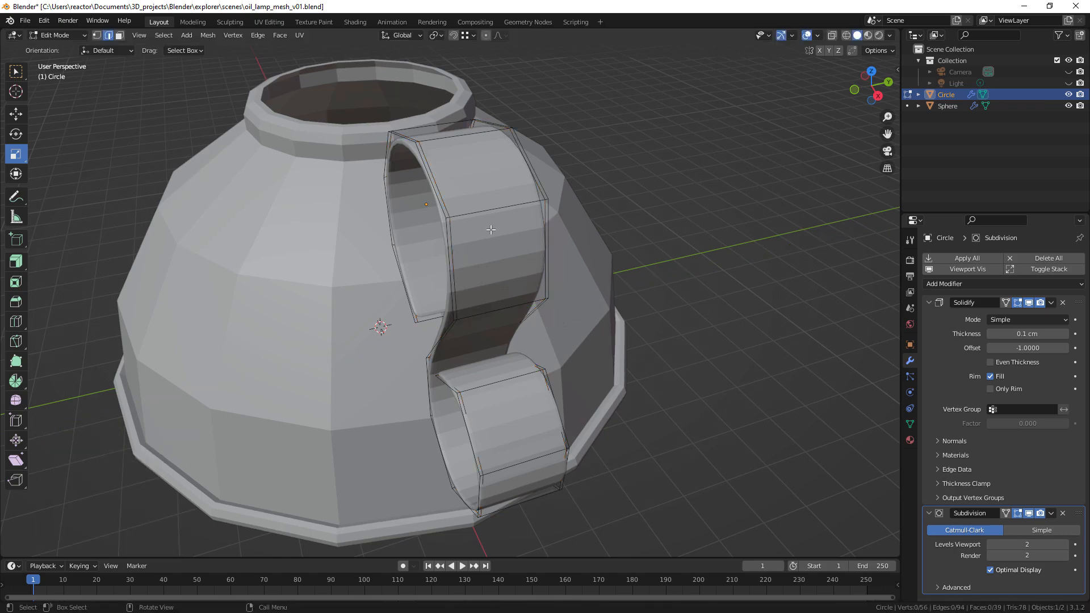
- Add a crosswise loop cut near each end of the handle, sliding by a factor of about 0.875 at the upper end and -0.777 at the lower curl
{"action": "middle_click_drag", "start_coordinate": [451, 243], "coordinate": [517, 300]}
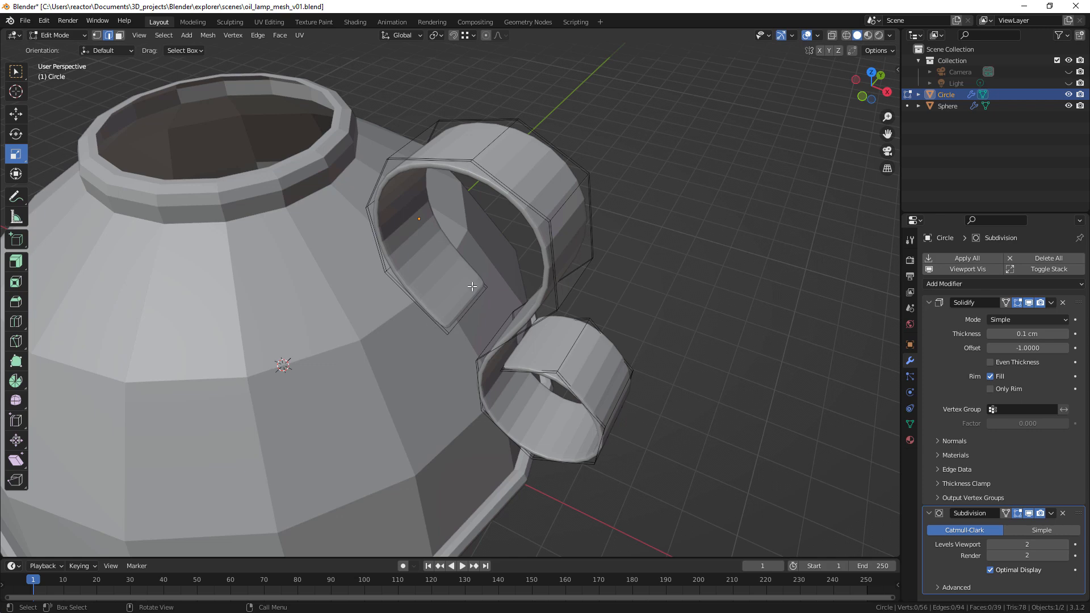
{"action": "key", "text": "ctrl+r"}
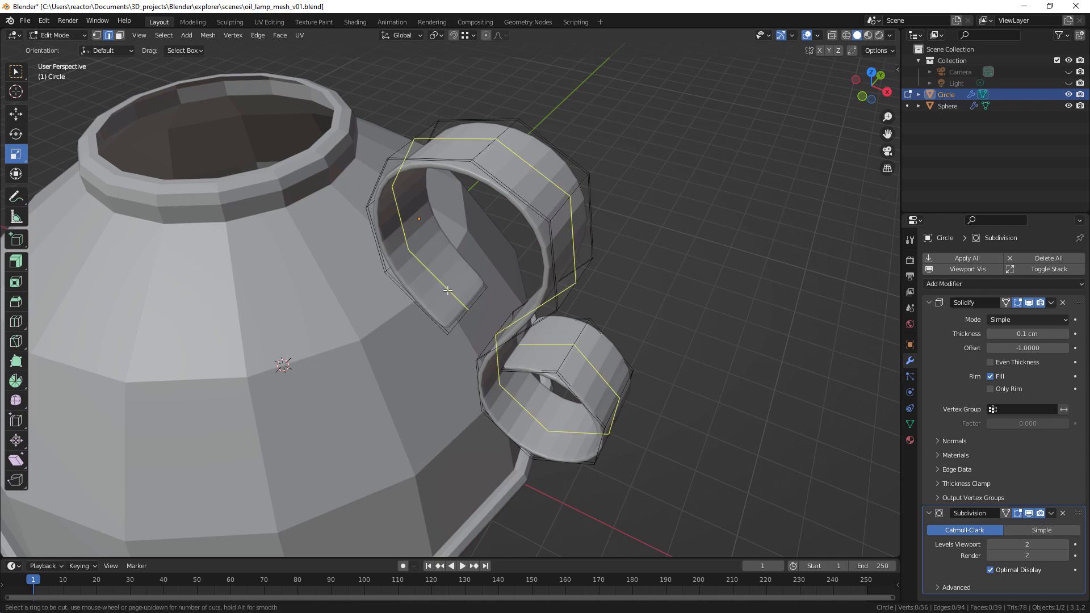
{"action": "left_click", "coordinate": [411, 299]}
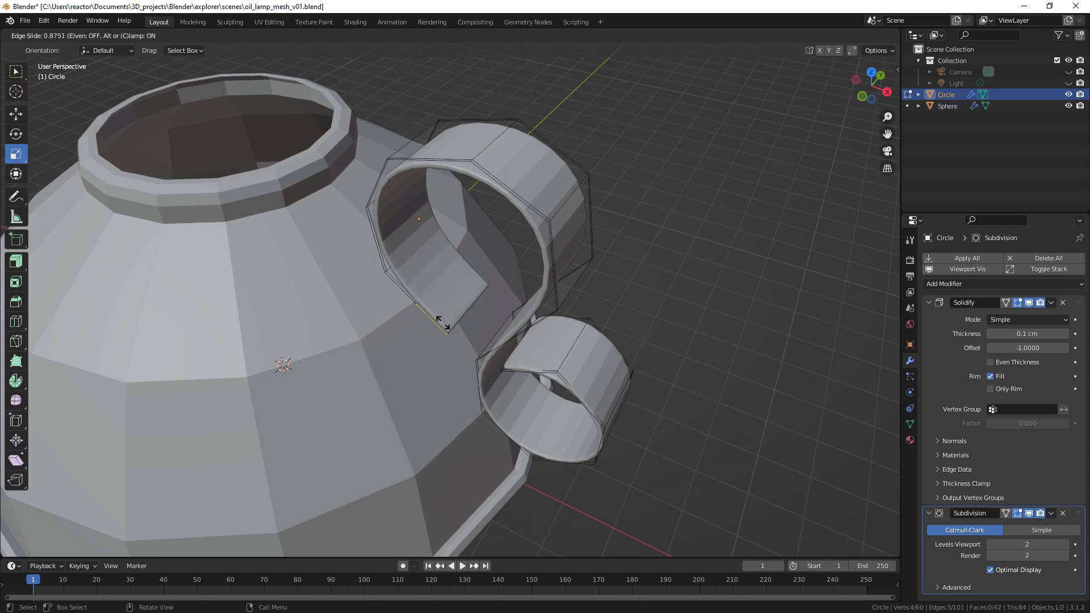
{"action": "left_click", "coordinate": [443, 324]}
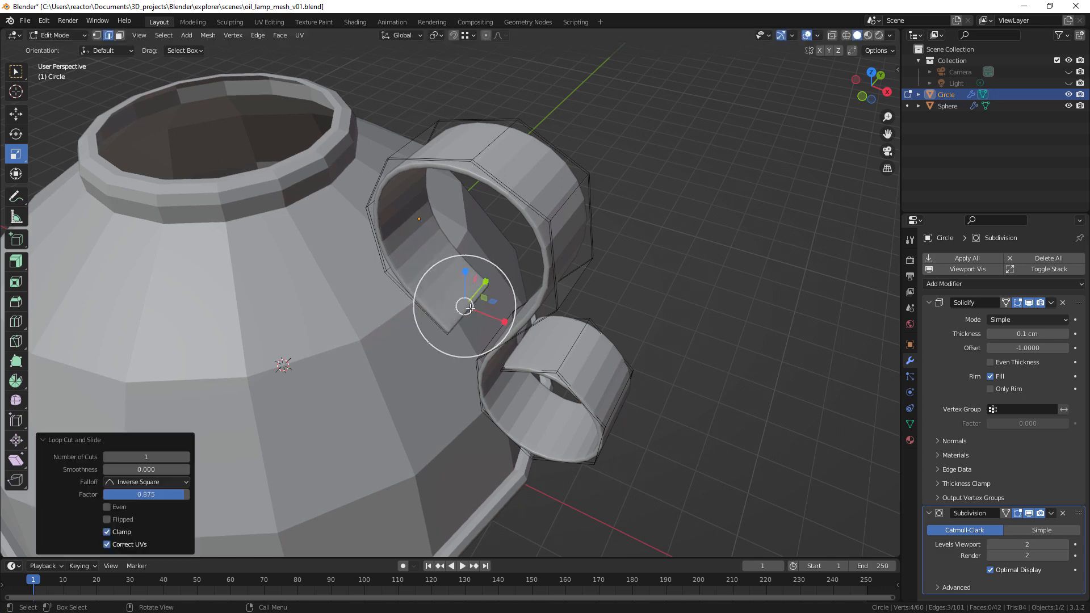
{"action": "key", "text": "ctrl+r"}
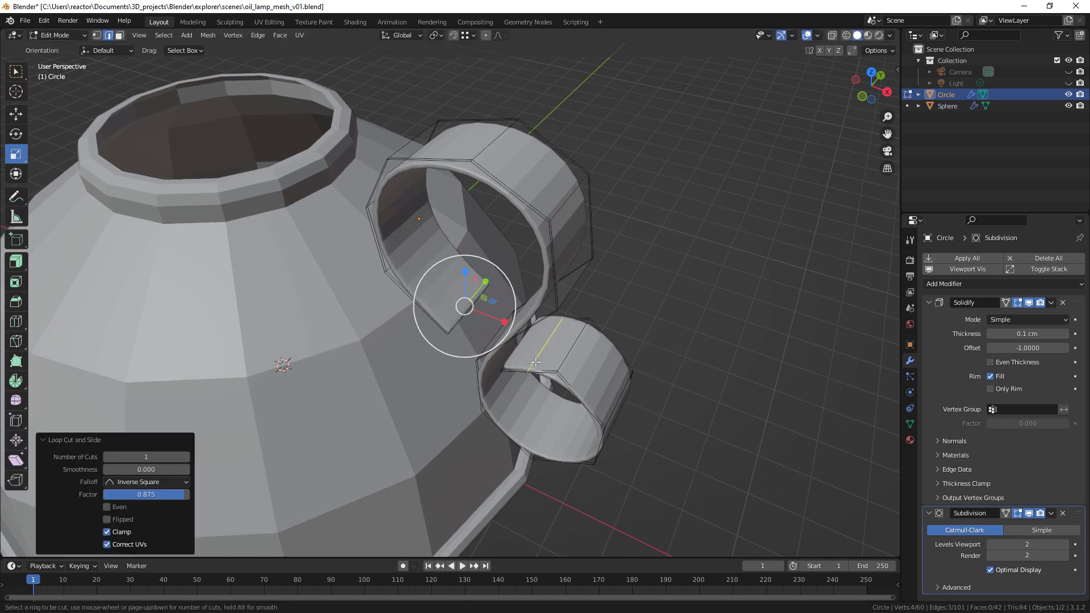
{"action": "left_click", "coordinate": [525, 367]}
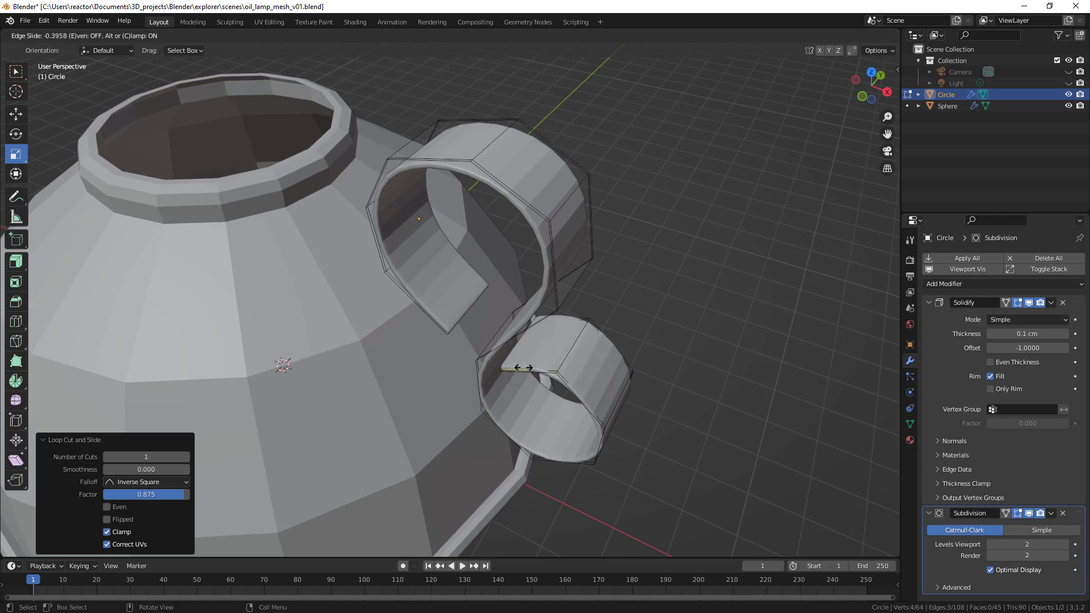
{"action": "left_click", "coordinate": [510, 364]}
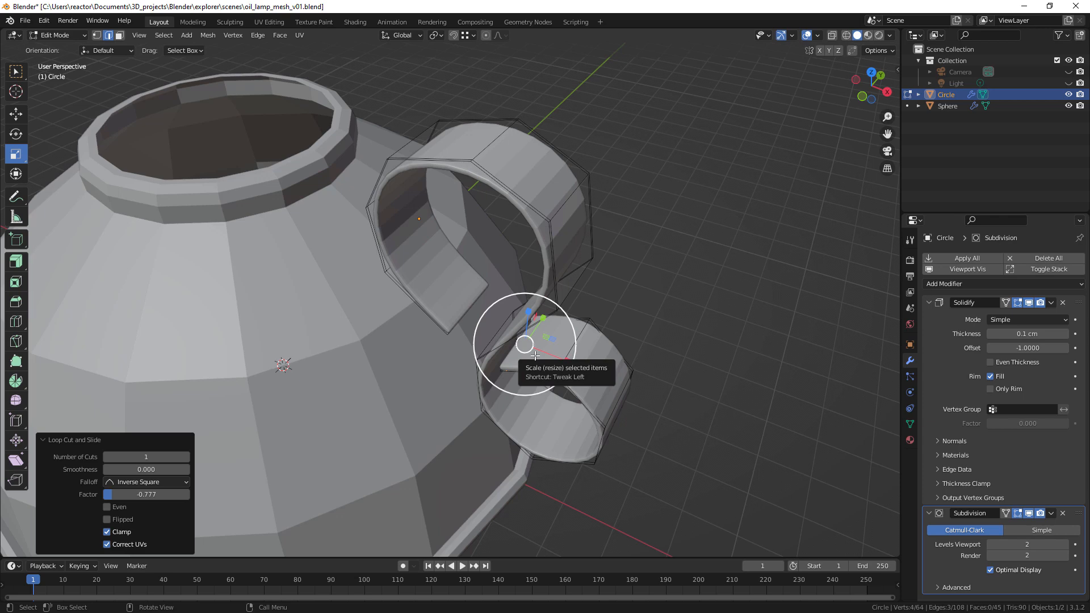
- Return to Object Mode and apply smooth shading to the handle
{"action": "key", "text": "Tab"}
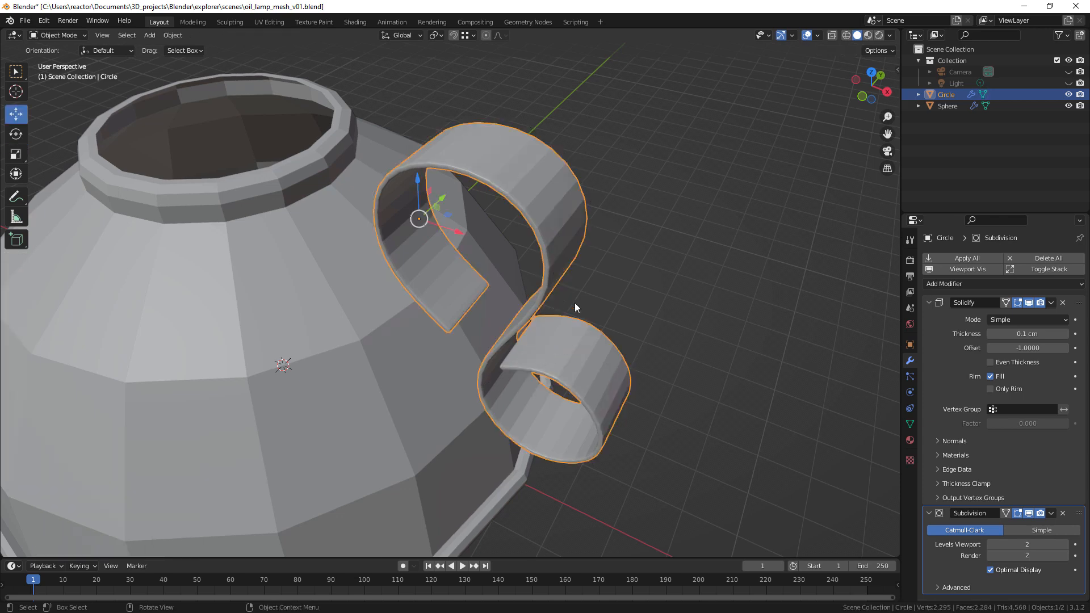
{"action": "right_click", "coordinate": [497, 171]}
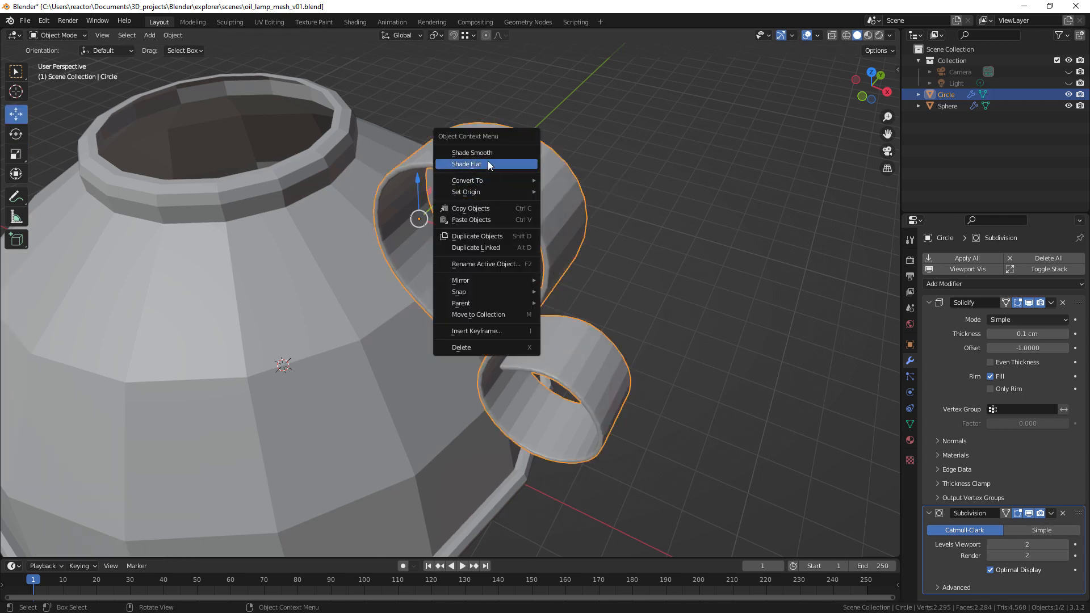
{"action": "left_click", "coordinate": [488, 155]}
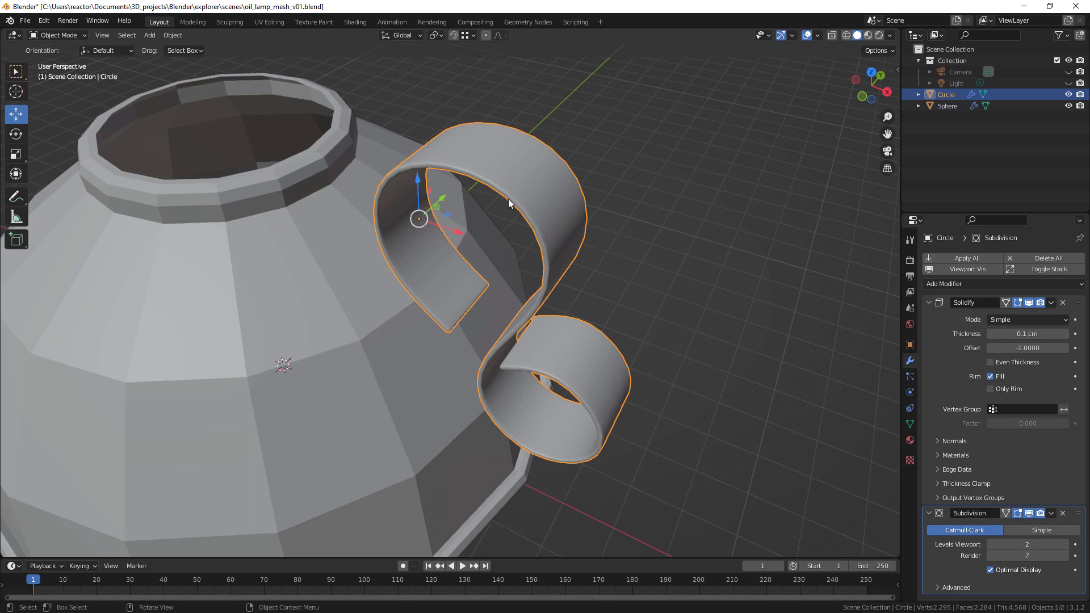
- Turn on viewport display of the lamp dome's Subdivision modifier
{"action": "middle_click_drag", "start_coordinate": [509, 199], "coordinate": [669, 330]}
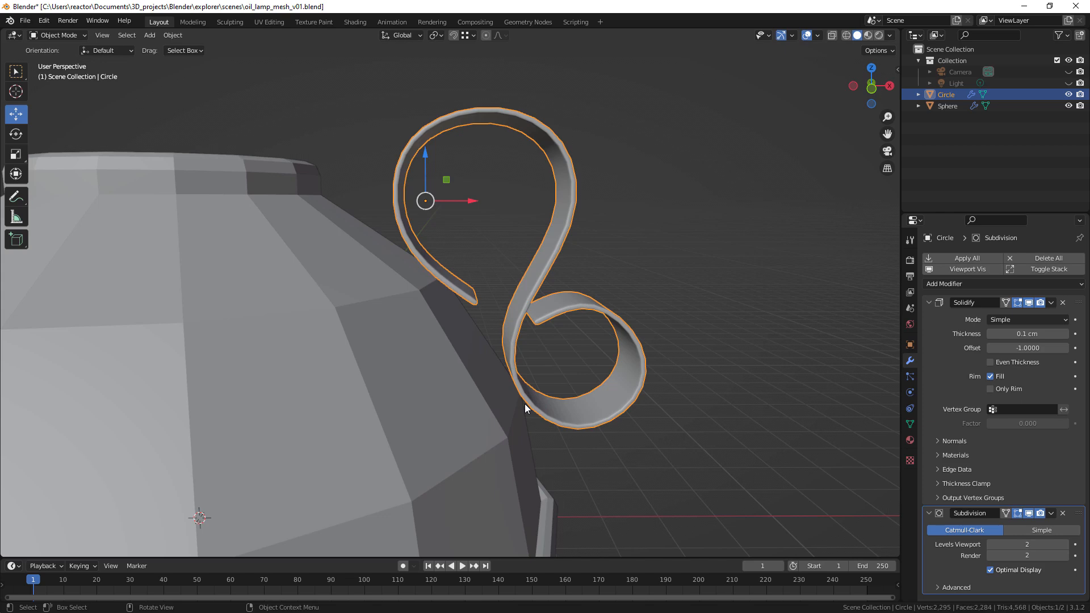
{"action": "left_click", "coordinate": [341, 292]}
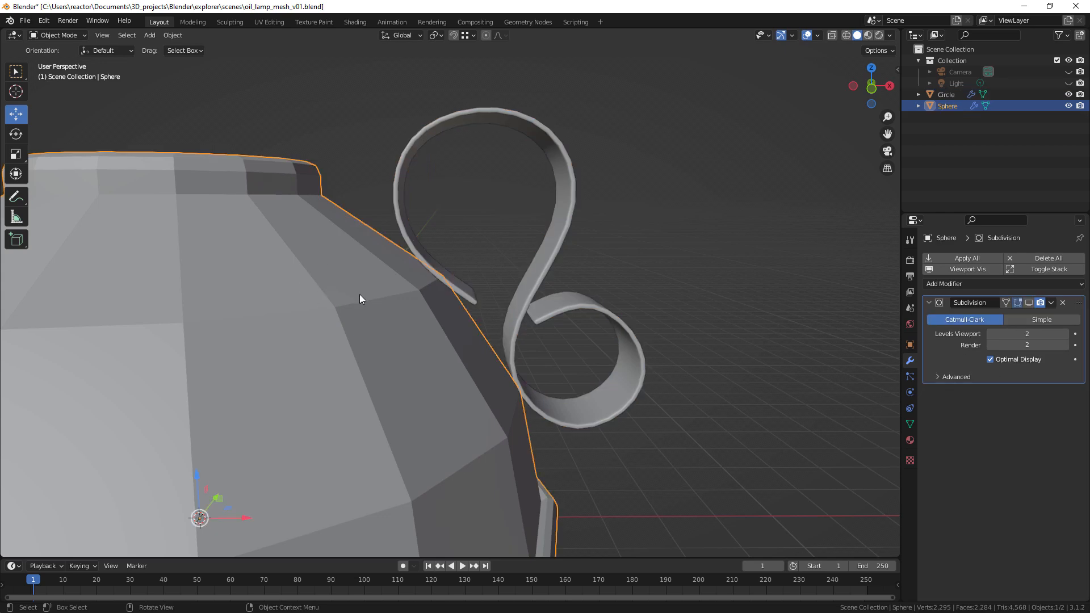
{"action": "left_click", "coordinate": [1028, 303]}
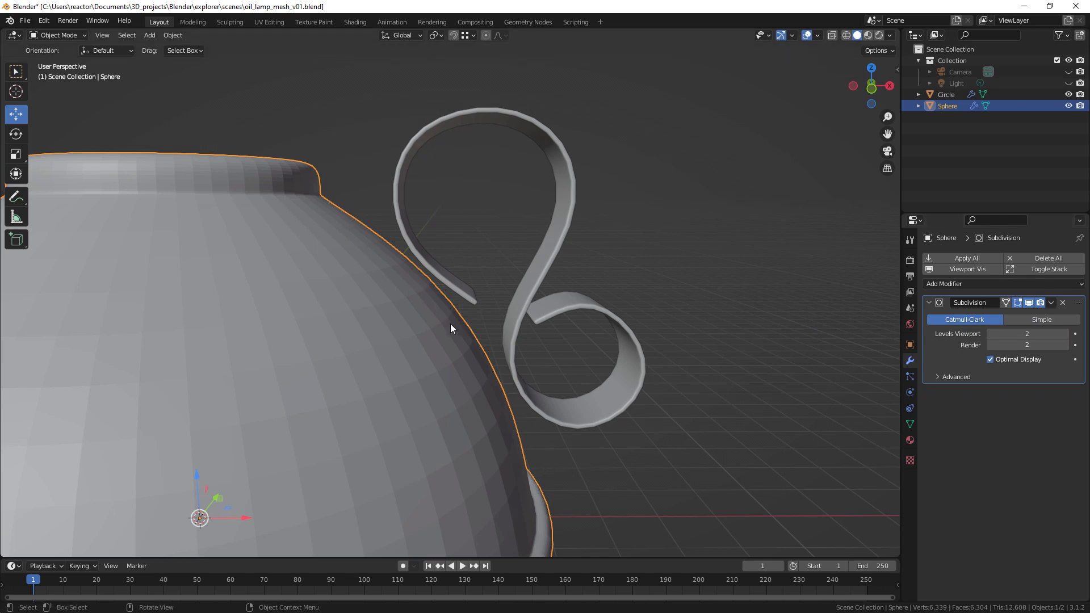
- Move the handle about -0.17 cm along the Y axis in the top view to centre it on the dome, and return to the front view
{"action": "left_click", "coordinate": [562, 215]}
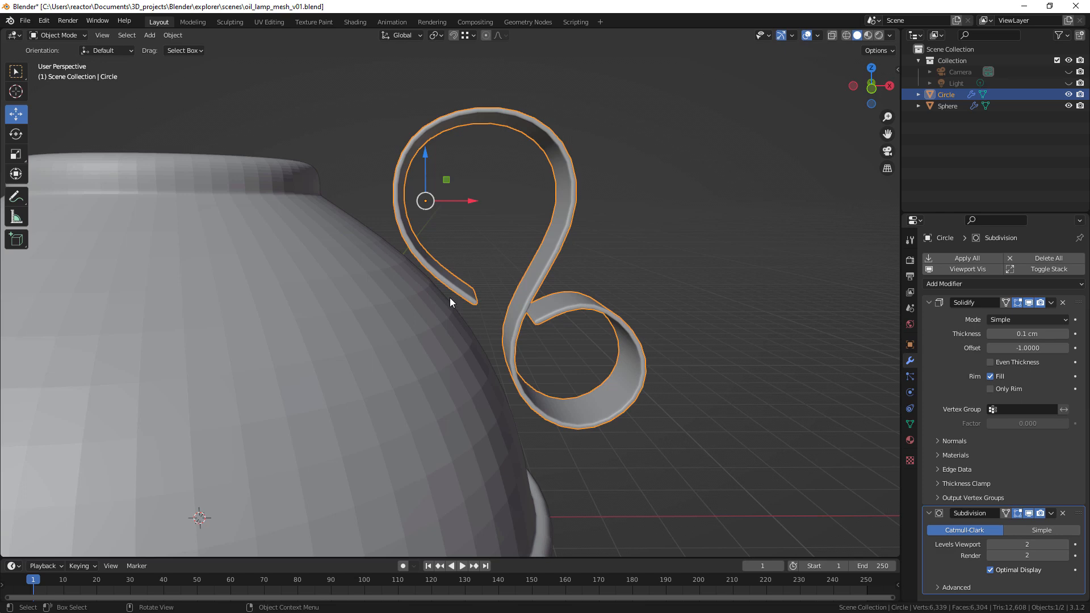
{"action": "key", "text": "KP_7"}
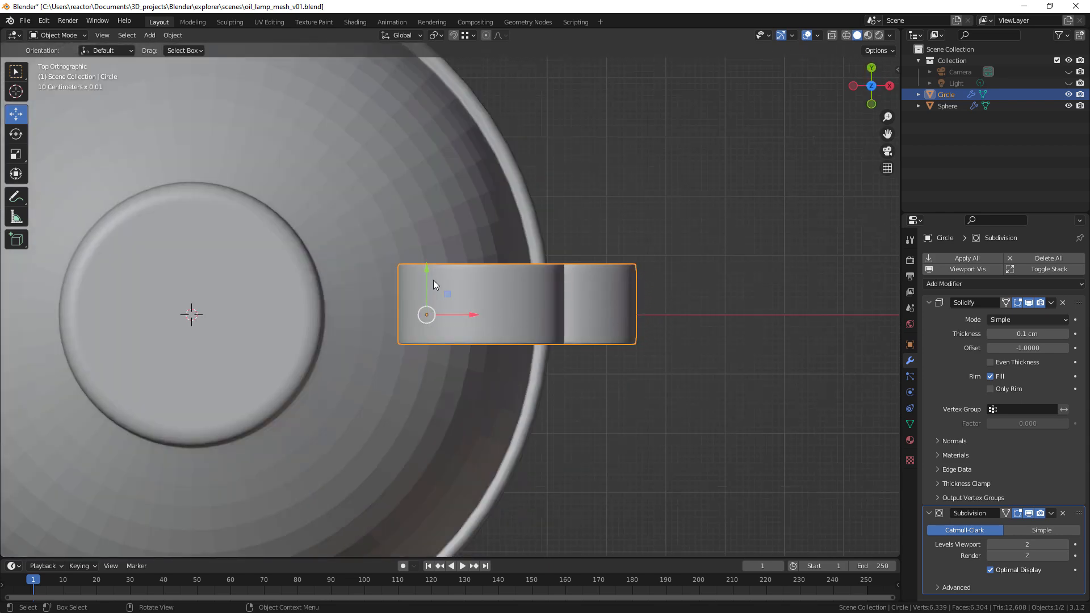
{"action": "left_click_drag", "start_coordinate": [427, 274], "coordinate": [429, 285]}
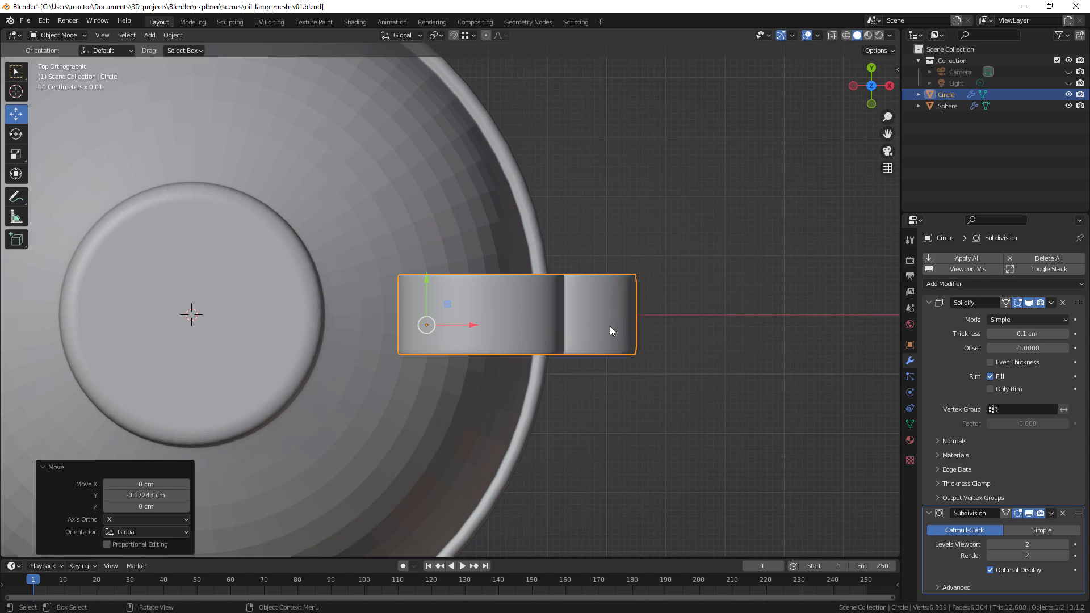
{"action": "key", "text": "KP_1"}
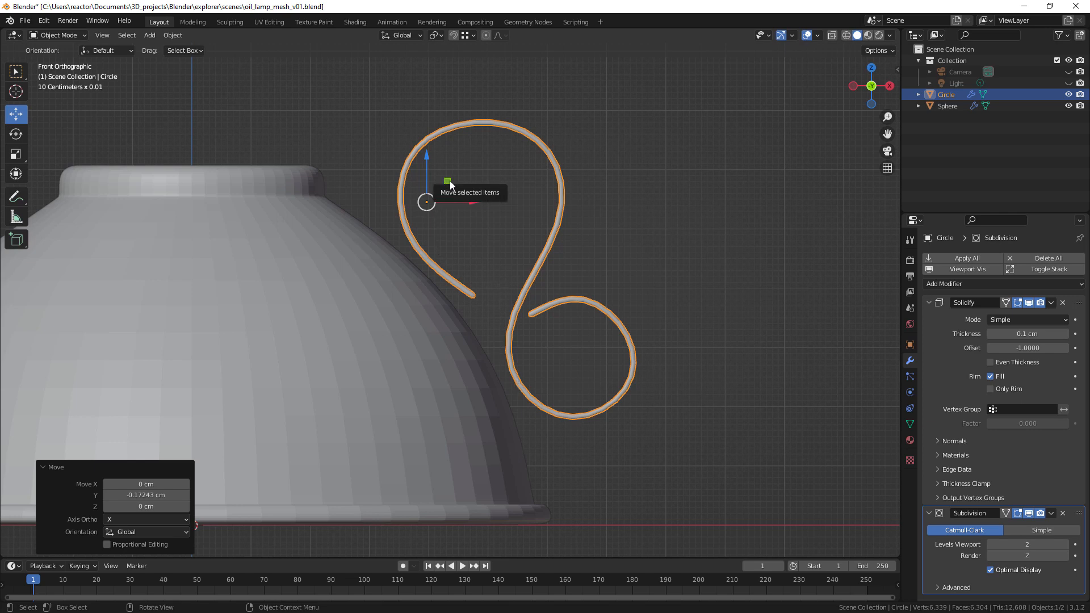
- Move the handle about -0.18 cm in X and -0.06 cm in Z so it rests against the dome
{"action": "left_click_drag", "start_coordinate": [447, 181], "coordinate": [436, 183]}
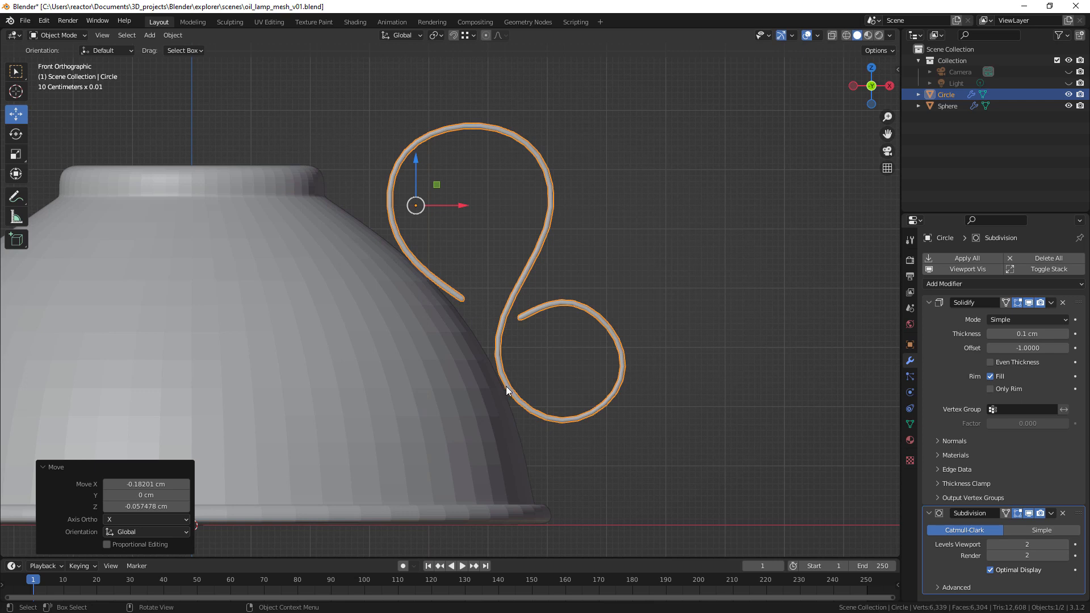
- Try to scale the single vertex where the handle's lower curl meets the dome by 0.862 in X and Z in Edit Mode
{"action": "key", "text": "Tab"}
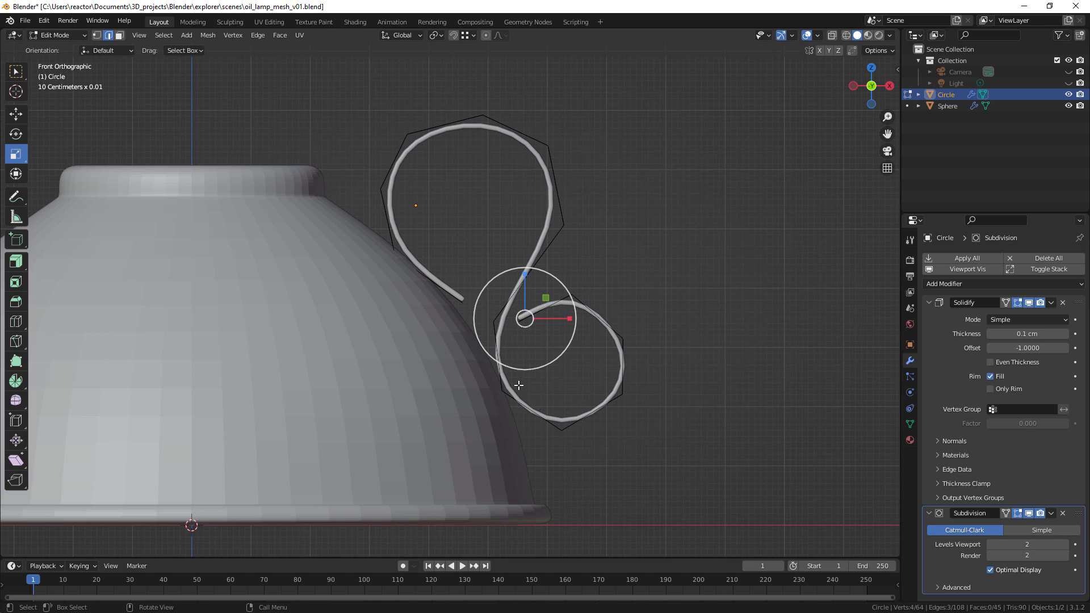
{"action": "left_click", "coordinate": [96, 34]}
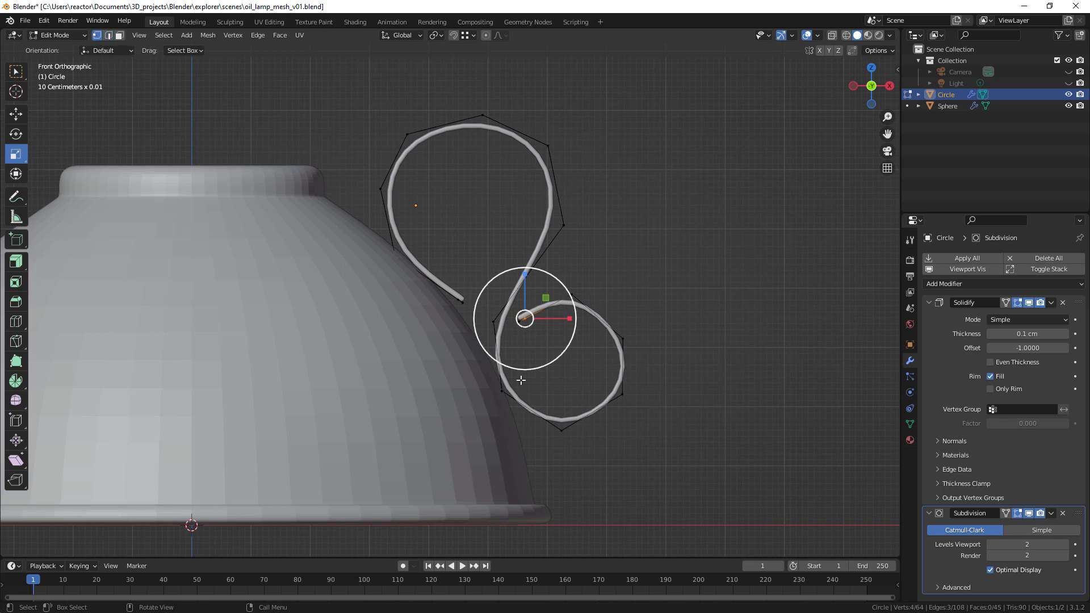
{"action": "left_click_drag", "start_coordinate": [530, 379], "coordinate": [464, 407]}
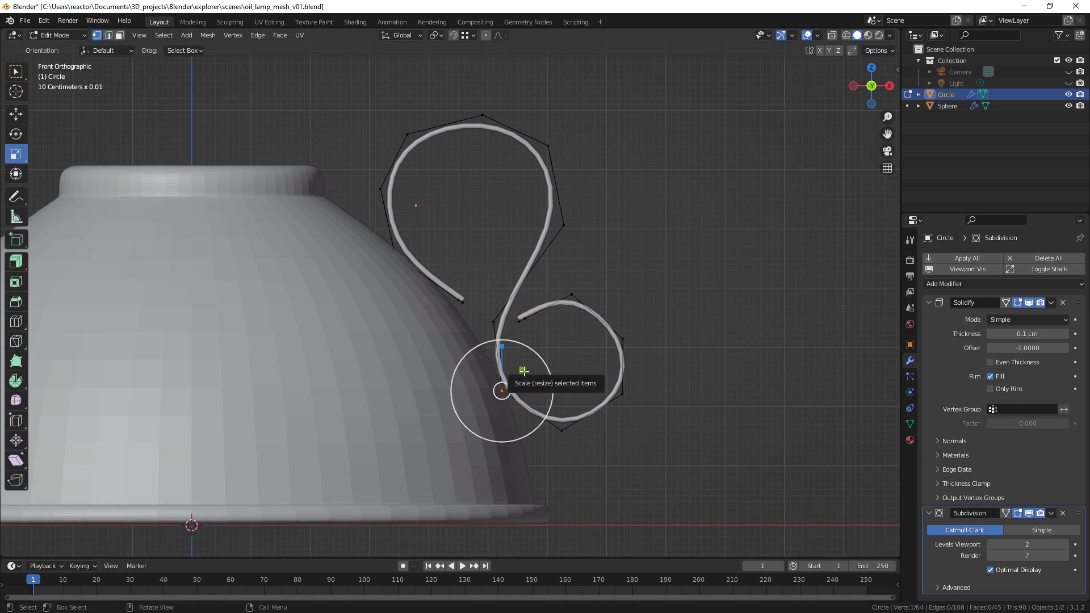
{"action": "left_click_drag", "start_coordinate": [523, 371], "coordinate": [519, 375]}
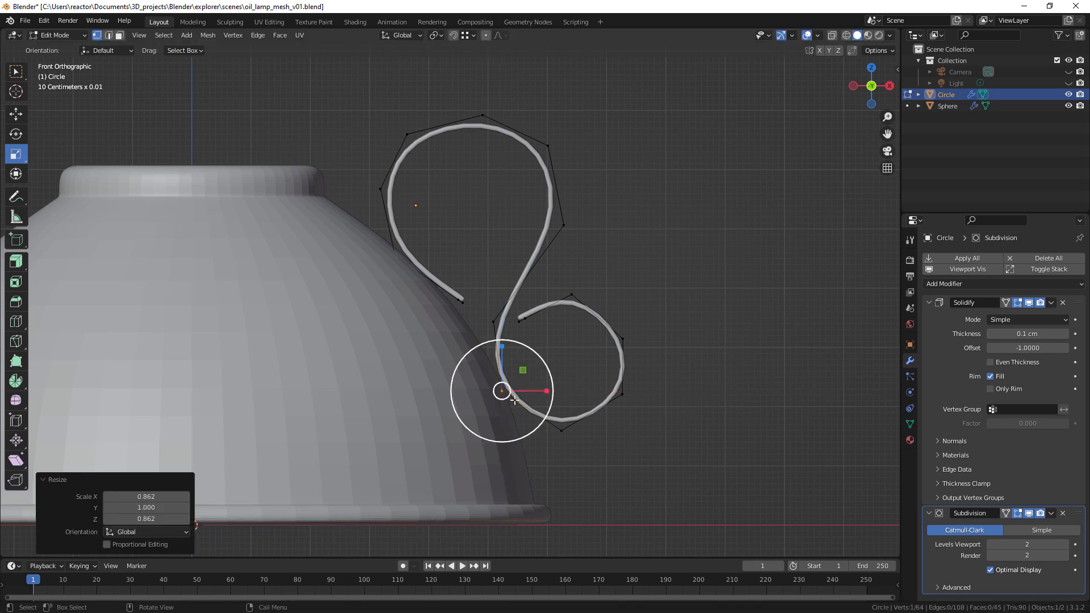
{"action": "key", "text": "Tab"}
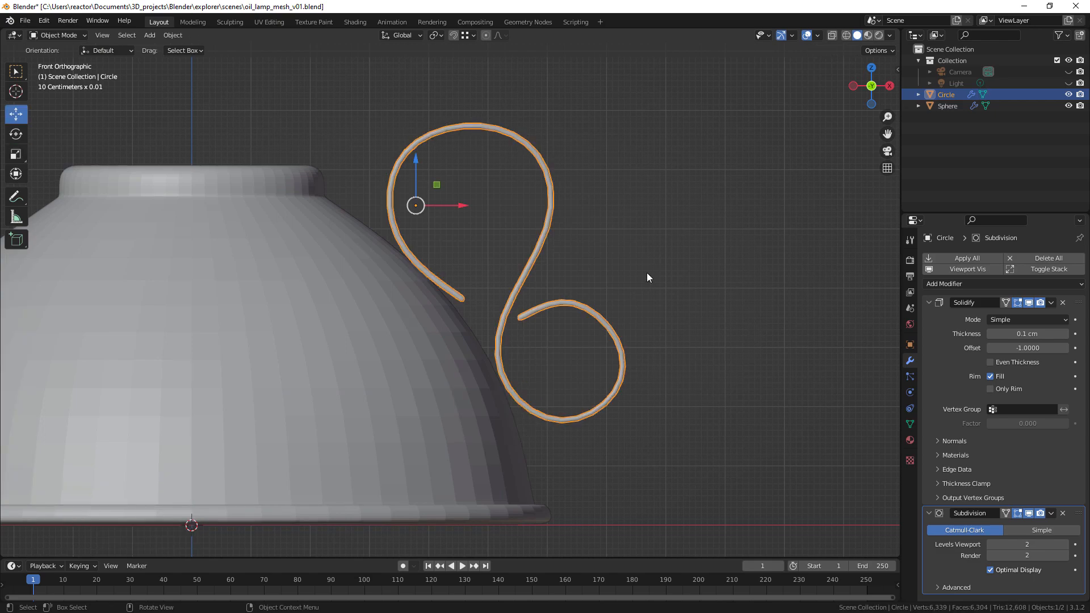
- Create a new collection in the scene and name it oil_lamp
{"action": "middle_click_drag", "start_coordinate": [645, 273], "coordinate": [621, 401]}
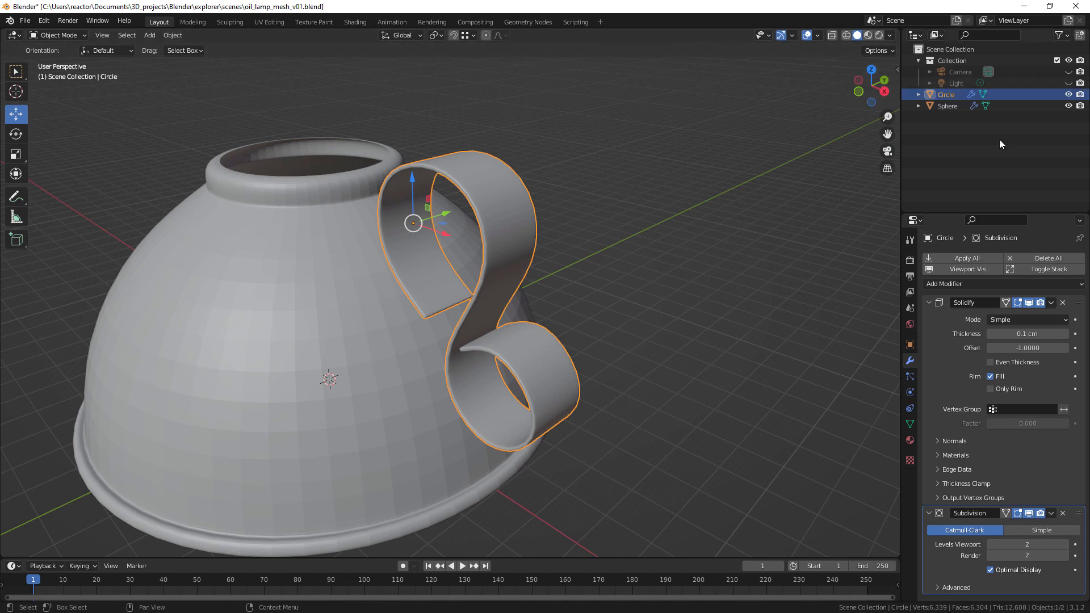
{"action": "right_click", "coordinate": [934, 139]}
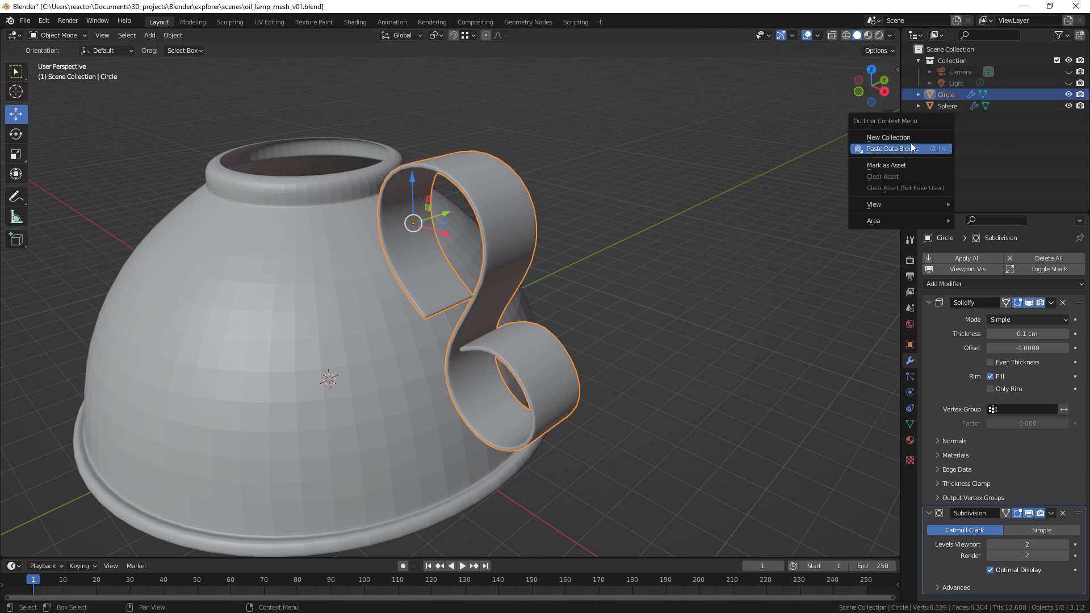
{"action": "left_click", "coordinate": [911, 137]}
{"action": "double_click", "coordinate": [958, 95]}
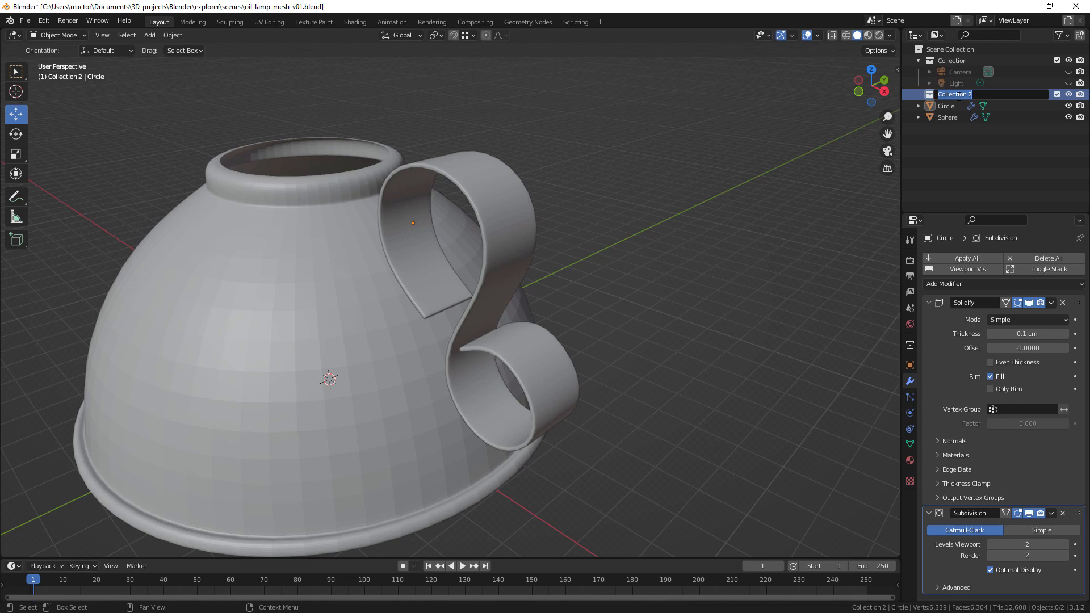
{"action": "type", "text": "oil_lamp"}
{"action": "key", "text": "Return"}
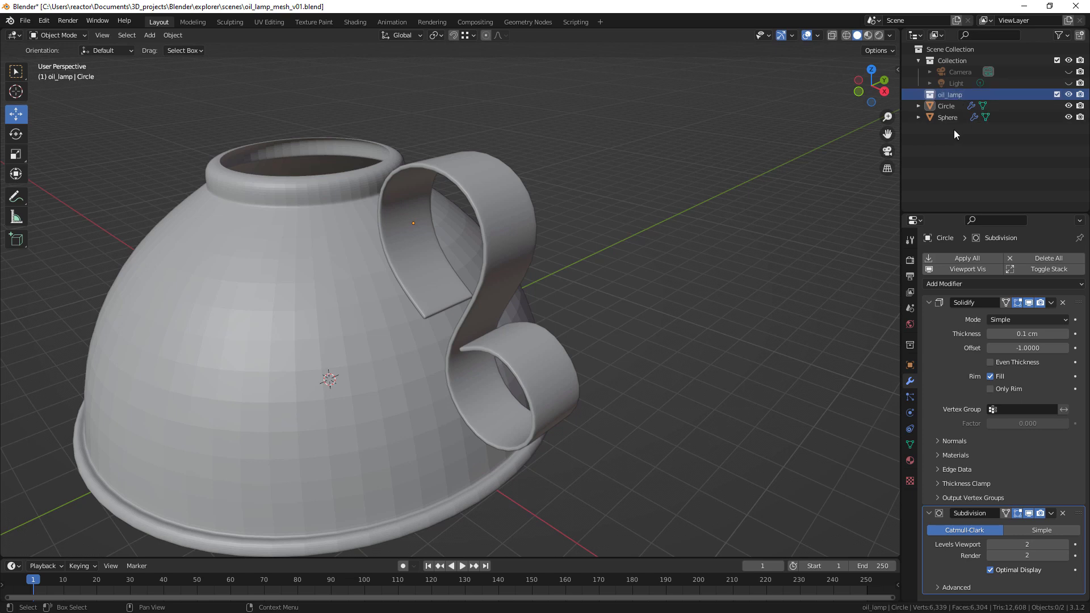
- Rename the handle object from Circle to handler
{"action": "left_click", "coordinate": [949, 109]}
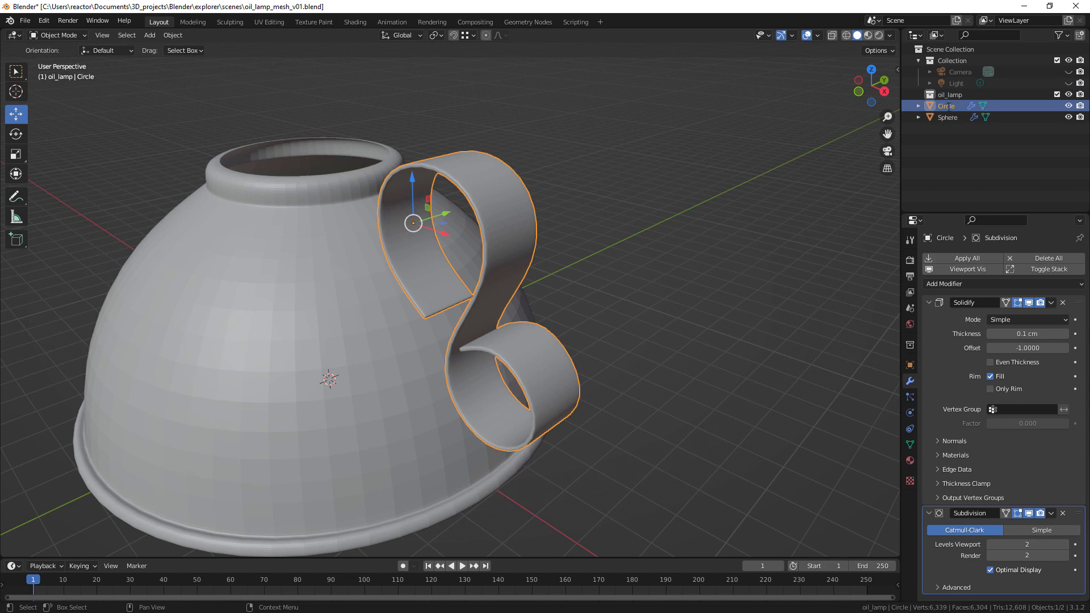
{"action": "double_click", "coordinate": [948, 106]}
{"action": "type", "text": "handler"}
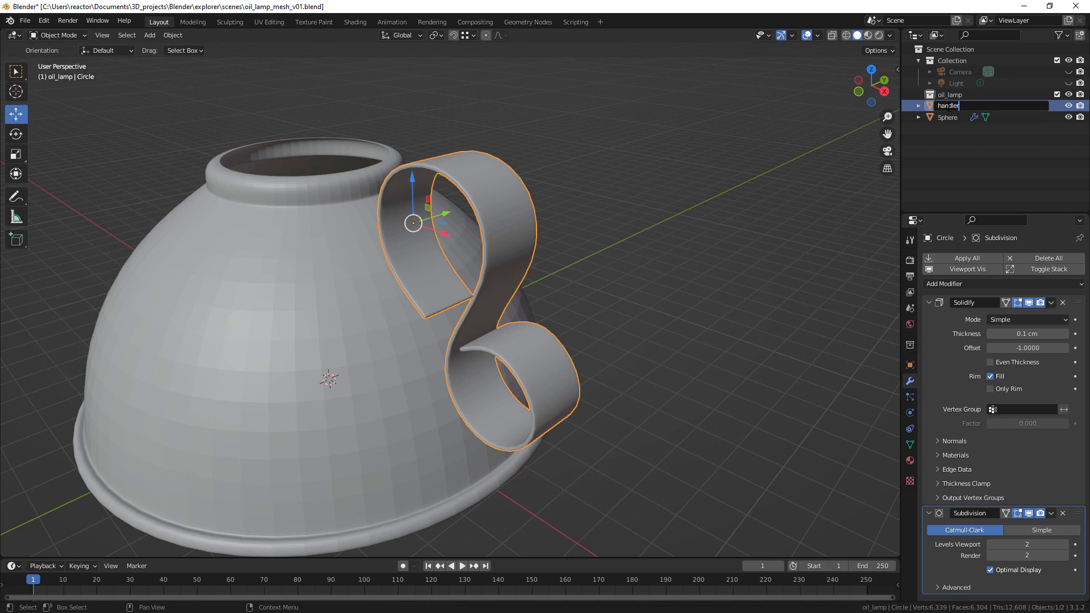
{"action": "key", "text": "Return"}
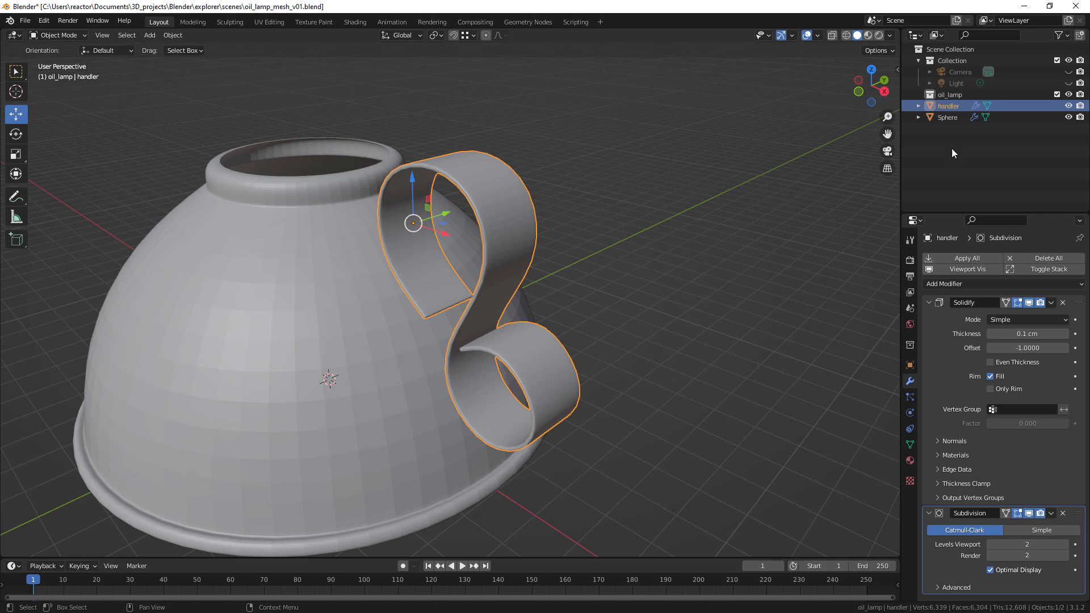
- Rename the lamp dome object from Sphere to oil_tank
{"action": "left_click", "coordinate": [946, 115]}
{"action": "double_click", "coordinate": [949, 118]}
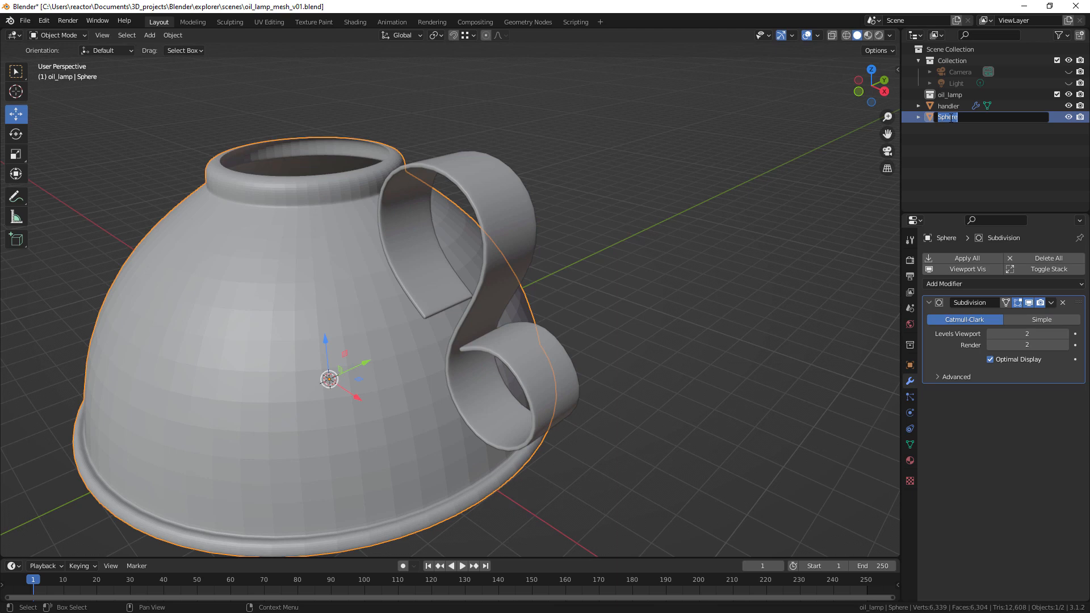
{"action": "type", "text": "tank"}
{"action": "key", "text": "Home"}
{"action": "type", "text": "oil_"}
{"action": "key", "text": "Return"}
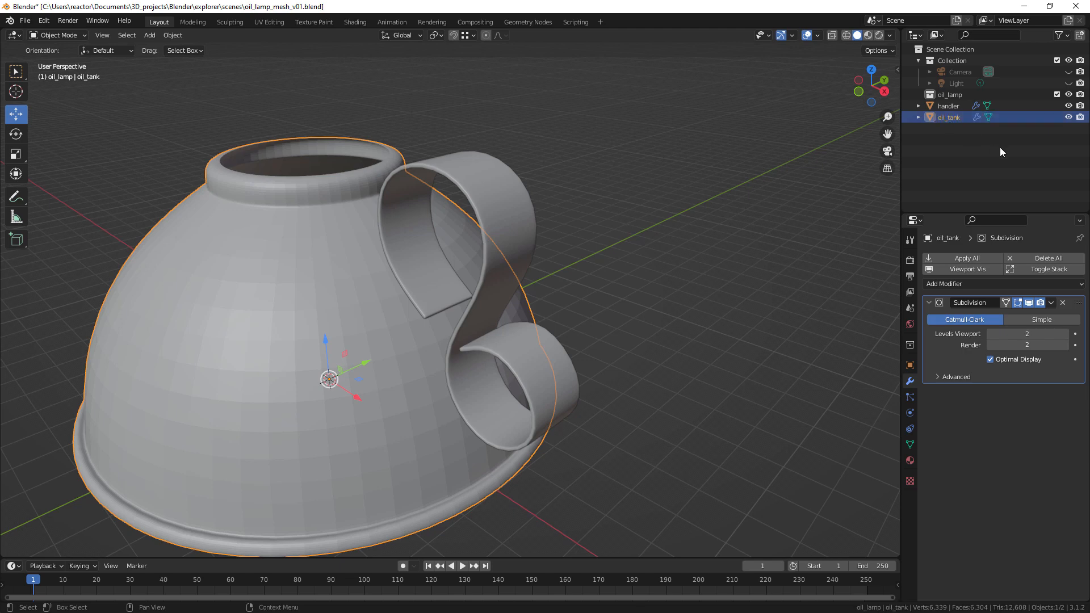
- Move the handler and oil_tank objects together into the oil_lamp collection
{"action": "left_click", "coordinate": [937, 108], "text": "shift"}
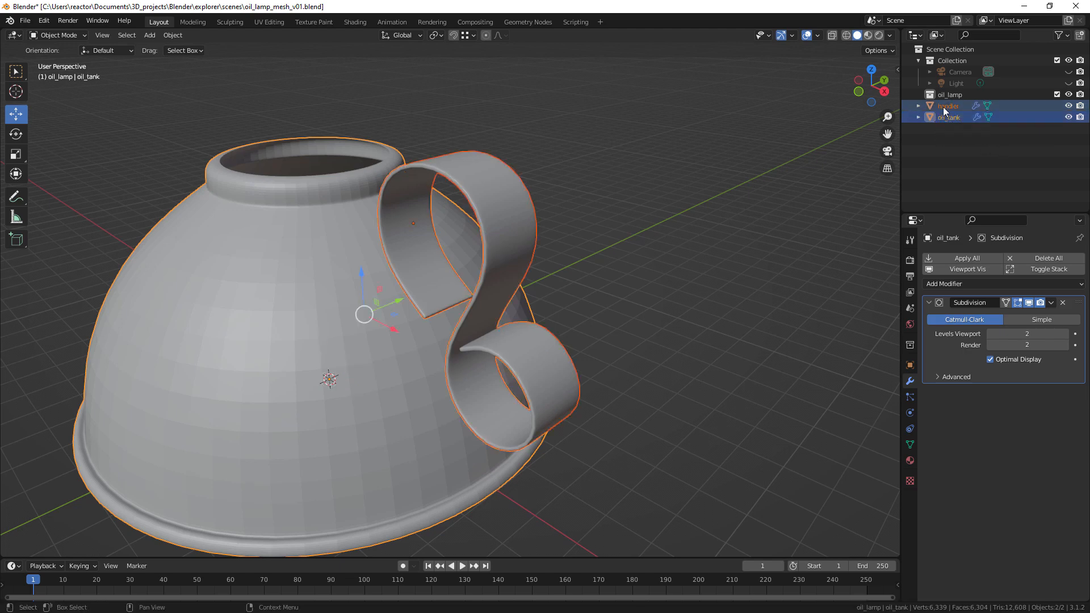
{"action": "left_click_drag", "start_coordinate": [942, 106], "coordinate": [955, 97]}
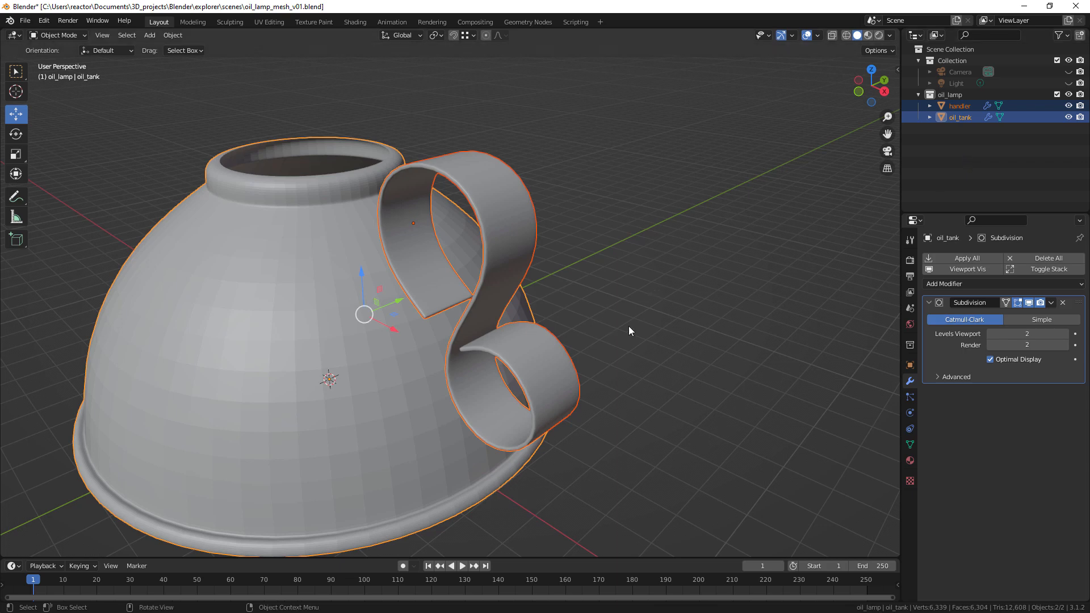
- Save the scene as the incremented version oil_lamp_mesh_v02.blend in the scenes folder
{"action": "left_click", "coordinate": [25, 21]}
{"action": "left_click", "coordinate": [63, 108]}
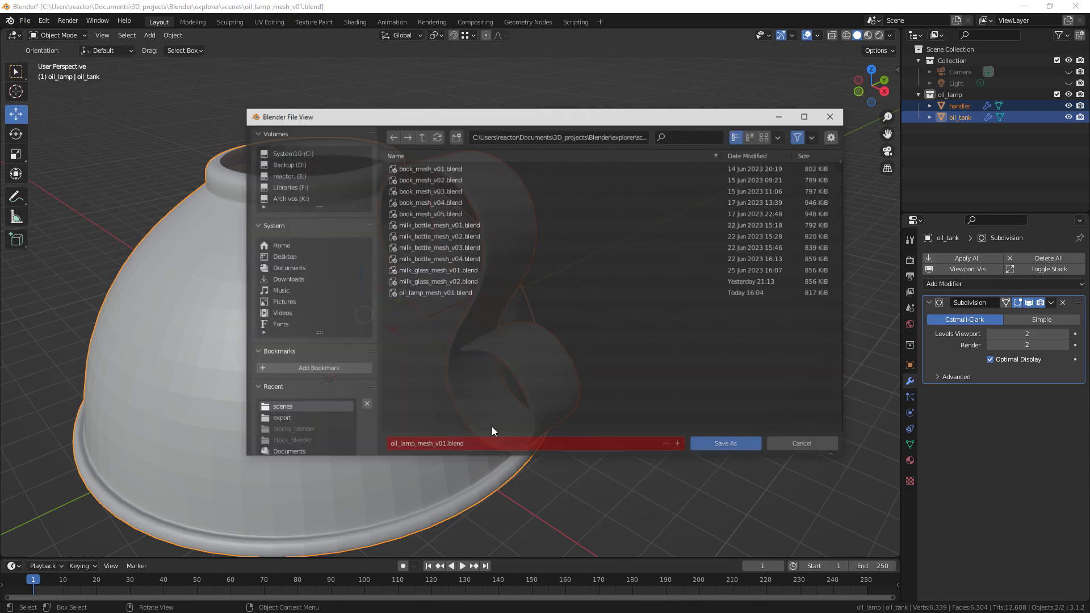
{"action": "left_click", "coordinate": [678, 445]}
{"action": "left_click", "coordinate": [727, 445]}
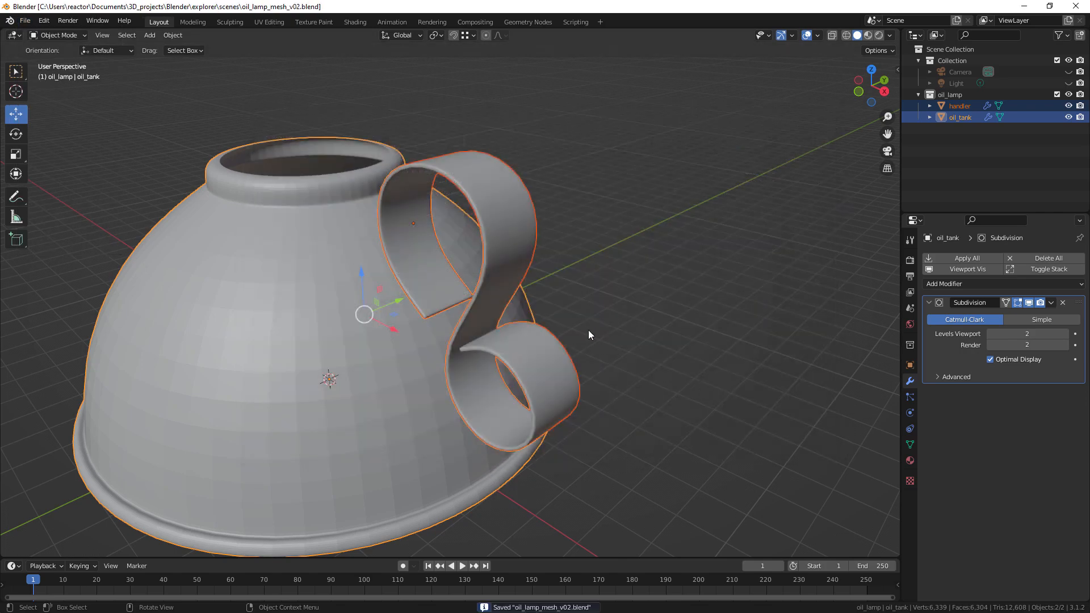